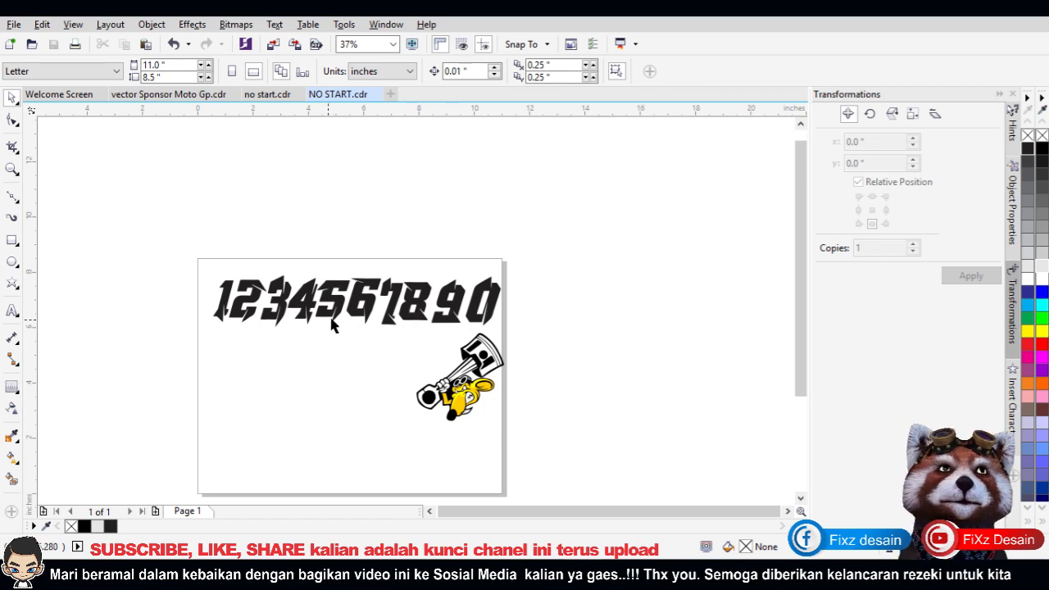
# Step: Fill the whole row of numerals 1 to 0 with black
pyautogui.scroll(4, 328, 325)
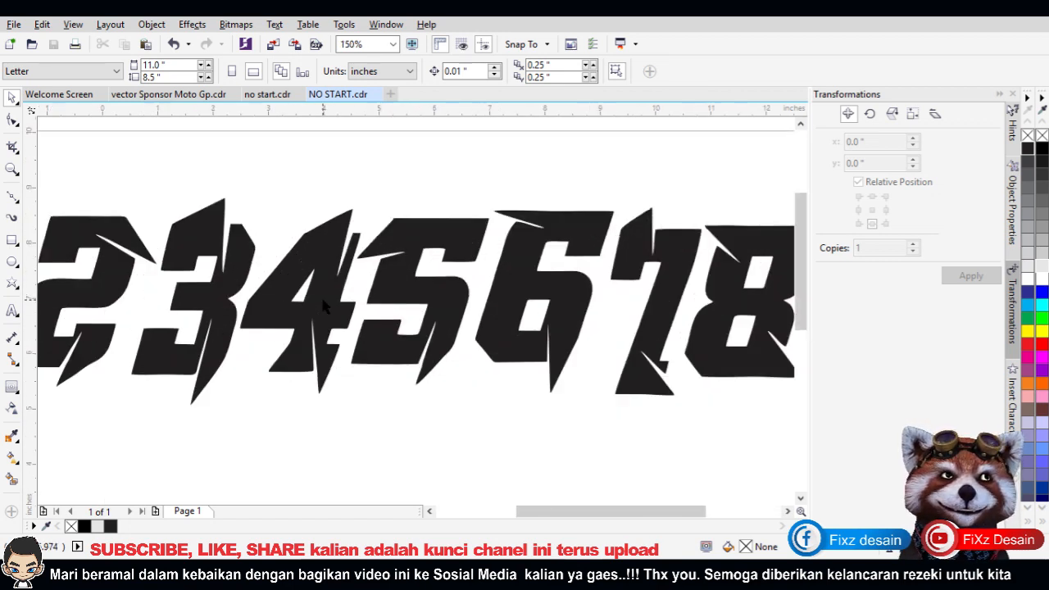
pyautogui.scroll(-2, 320, 295)
pyautogui.click(370, 224)
pyautogui.press('Escape')
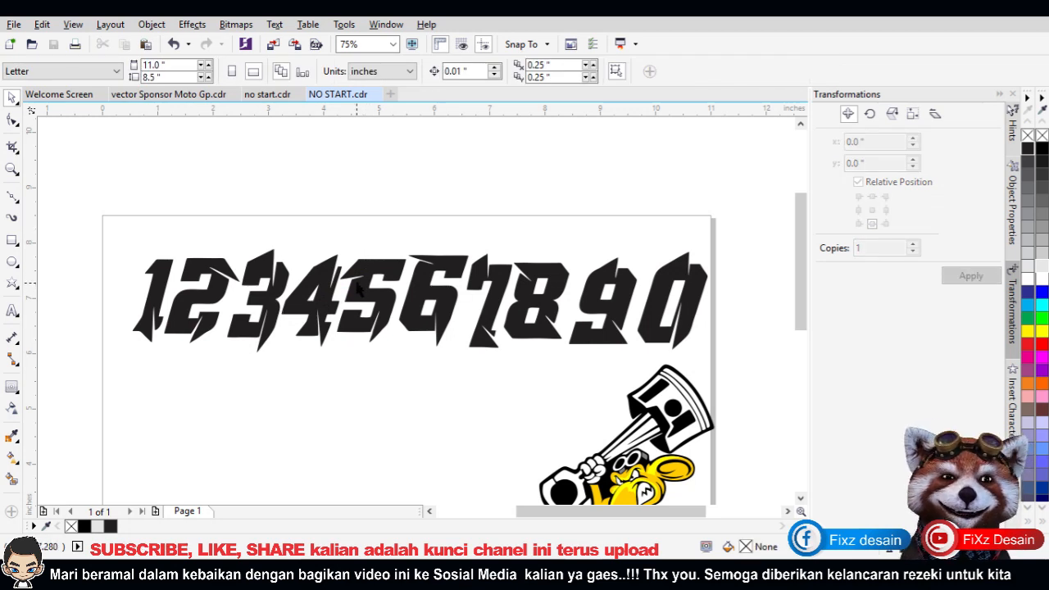
pyautogui.scroll(-1, 357, 289)
pyautogui.scroll(1, 357, 289)
pyautogui.moveTo(88, 217); pyautogui.dragTo(716, 369)
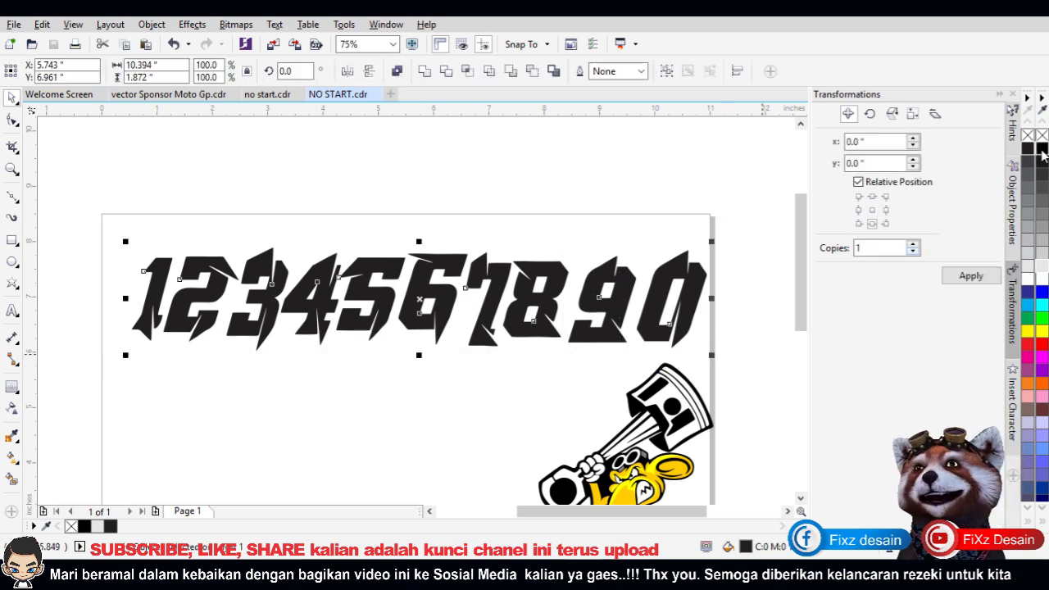
pyautogui.click(1041, 152)
pyautogui.click(590, 169)
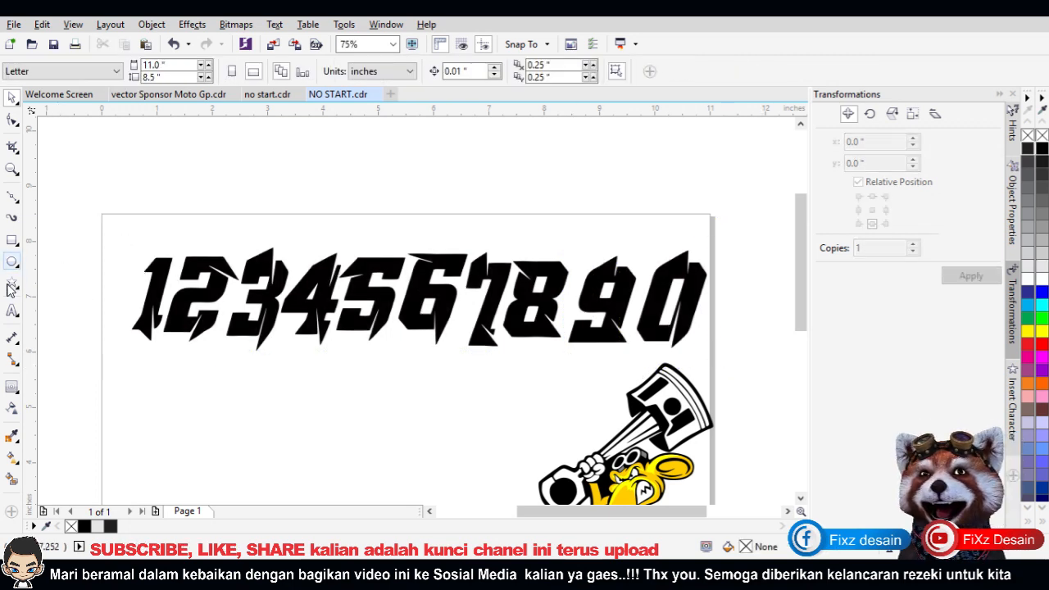
# Step: Add the artistic text "2", enlarge it to about 121 pt, and place it above the row of numerals
pyautogui.click(13, 311)
pyautogui.click(310, 173)
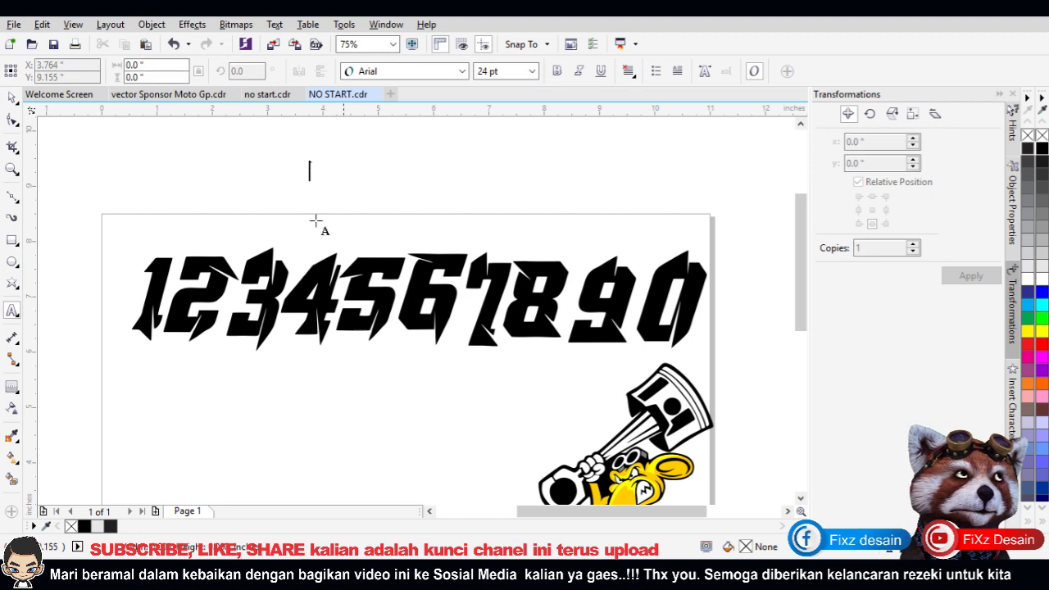
pyautogui.write('2')
pyautogui.press('Escape')
pyautogui.click(314, 171)
pyautogui.moveTo(325, 184); pyautogui.dragTo(390, 235)
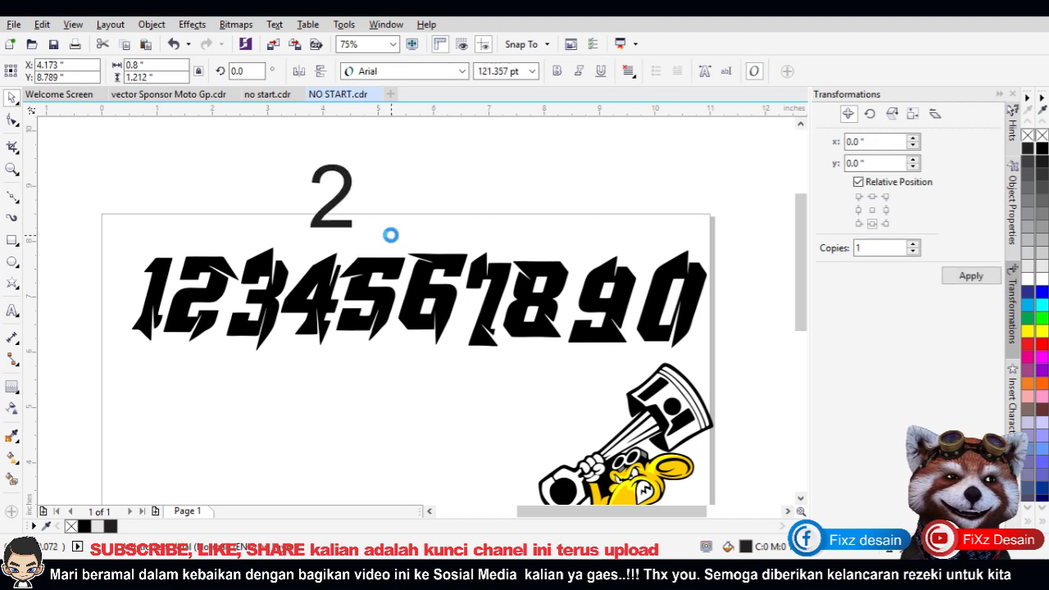
pyautogui.moveTo(332, 201); pyautogui.dragTo(345, 163)
# Step: Try the Arial Black and Asectica Simple Demo fonts on the new 2
pyautogui.click(410, 72)
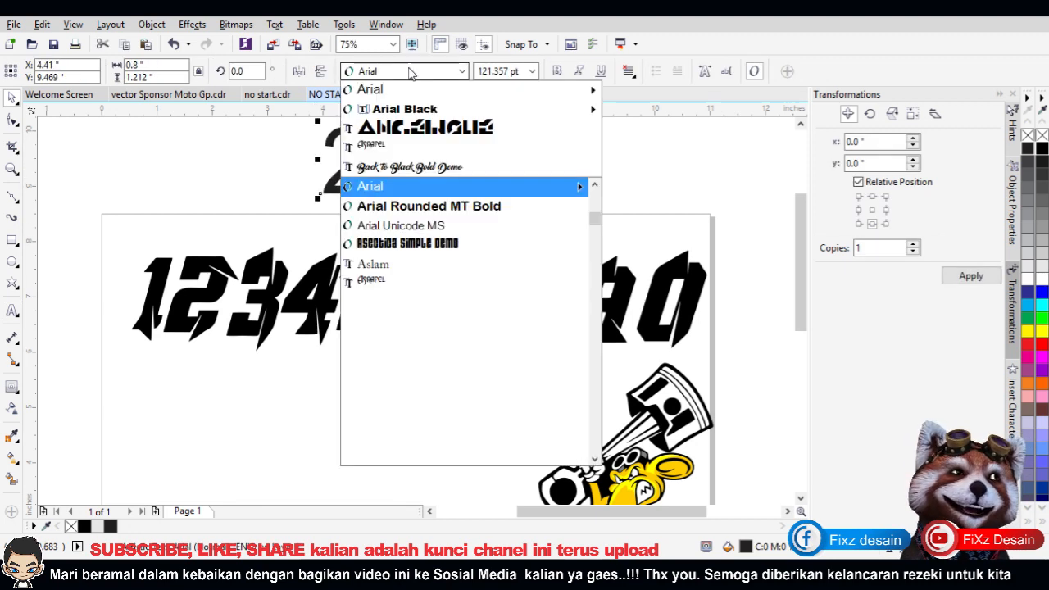
pyautogui.click(419, 109)
pyautogui.click(423, 75)
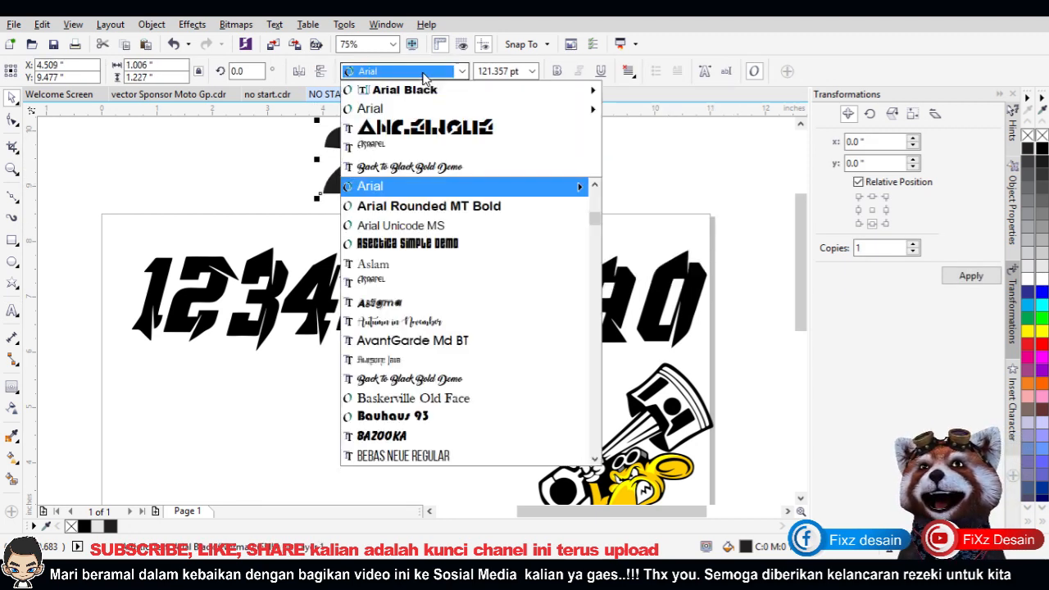
pyautogui.moveTo(423, 90)
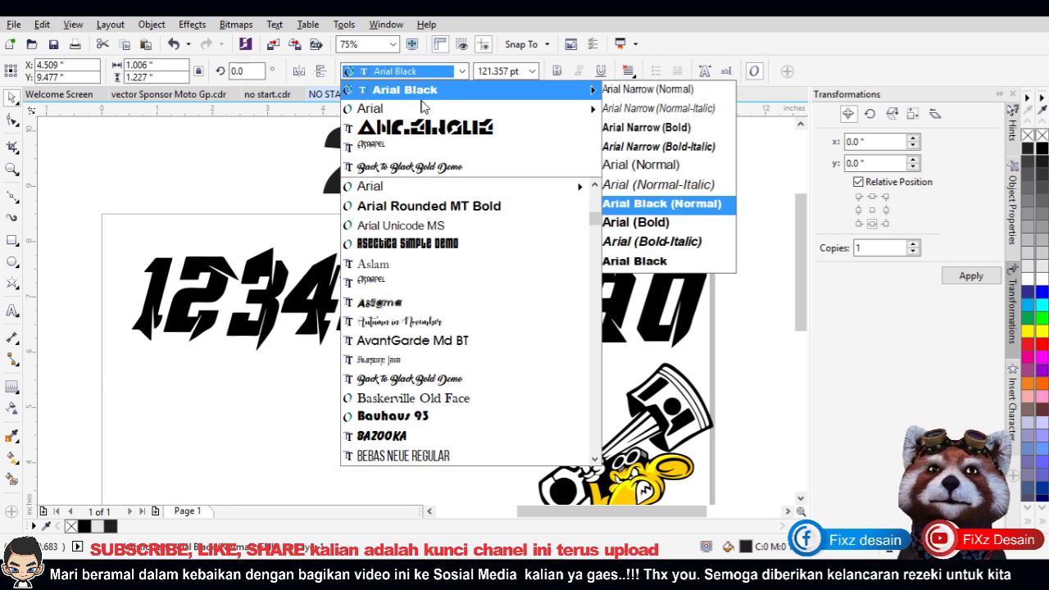
pyautogui.click(428, 244)
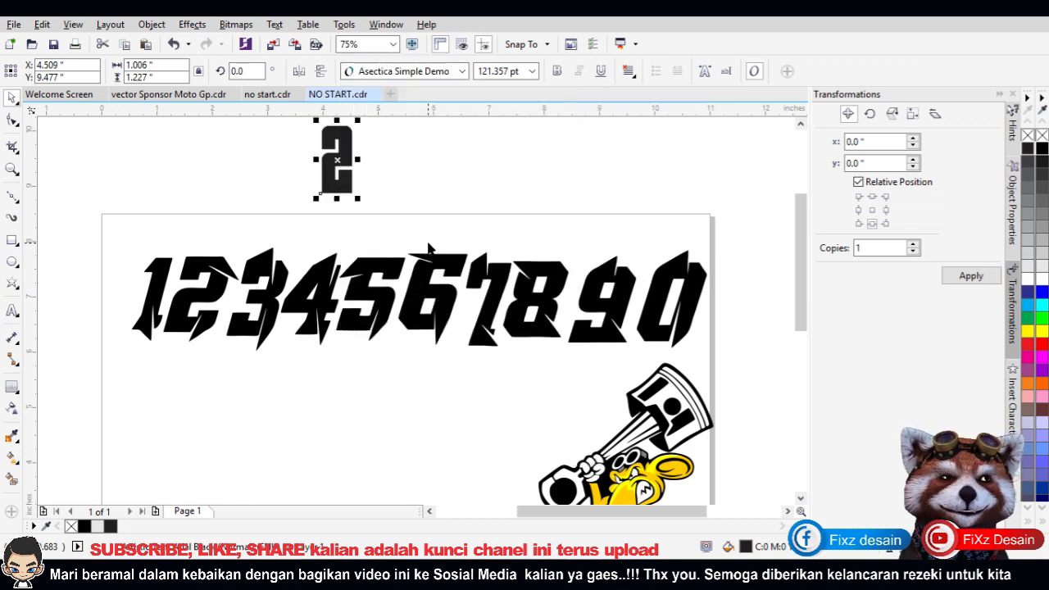
# Step: Set the font of the new 2 to Blippo Blk BT
pyautogui.click(396, 76)
pyautogui.scroll(-1, 397, 303)
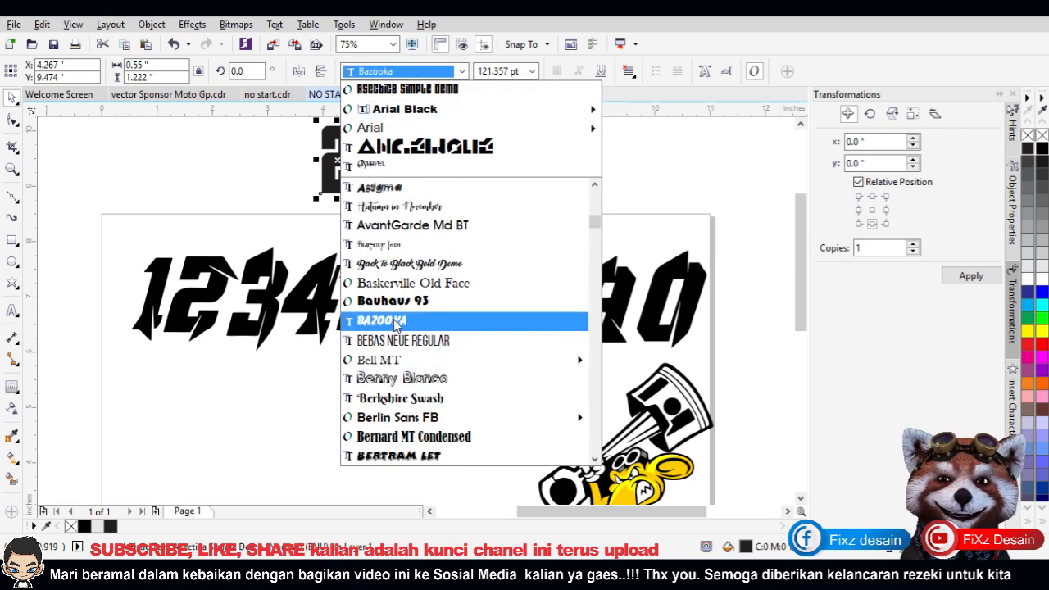
pyautogui.scroll(-3, 399, 340)
pyautogui.scroll(-4, 401, 354)
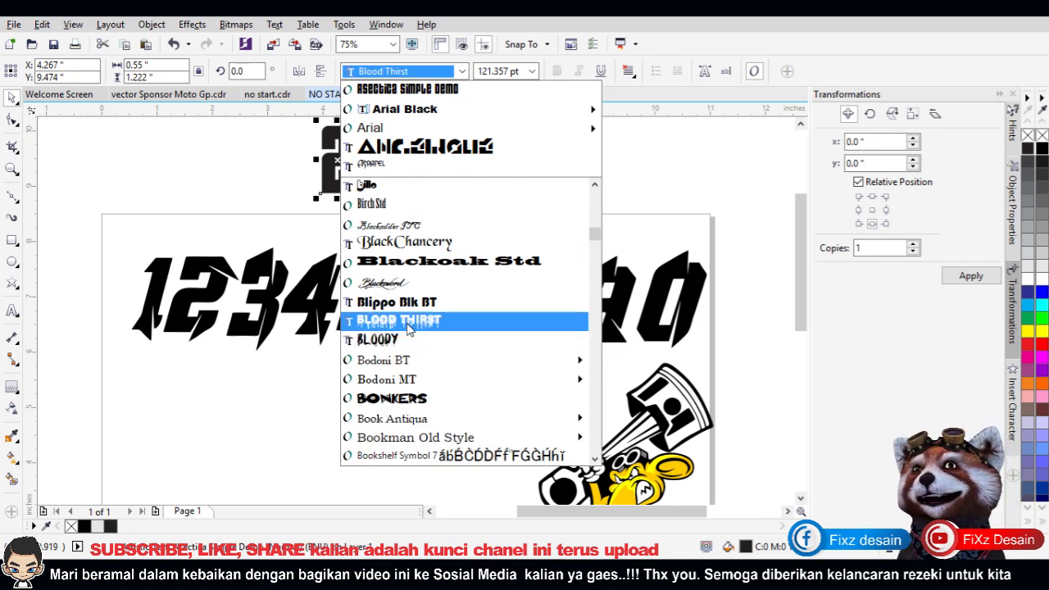
pyautogui.click(408, 302)
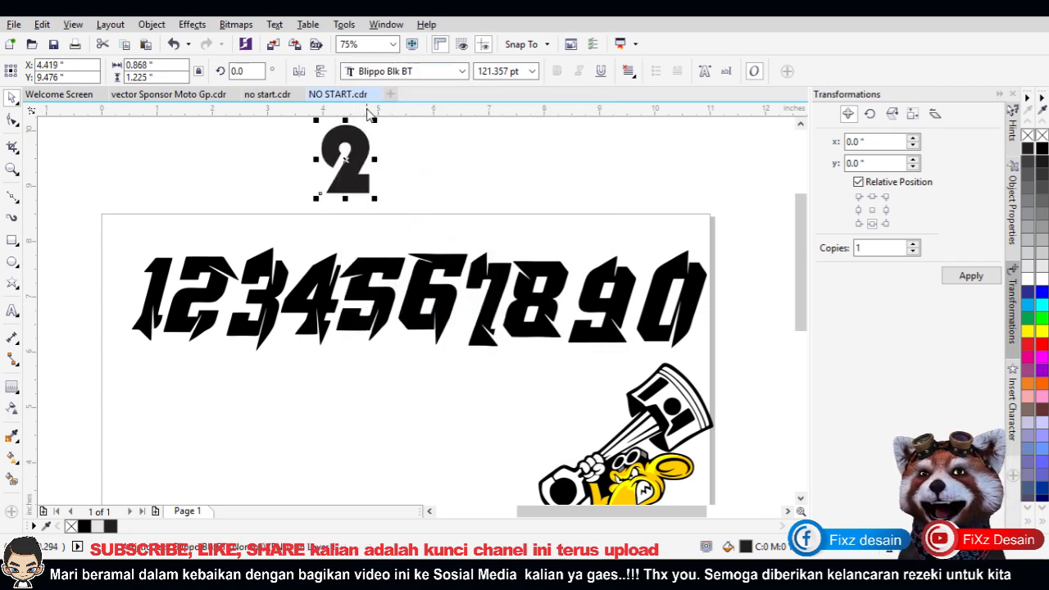
pyautogui.click(390, 170)
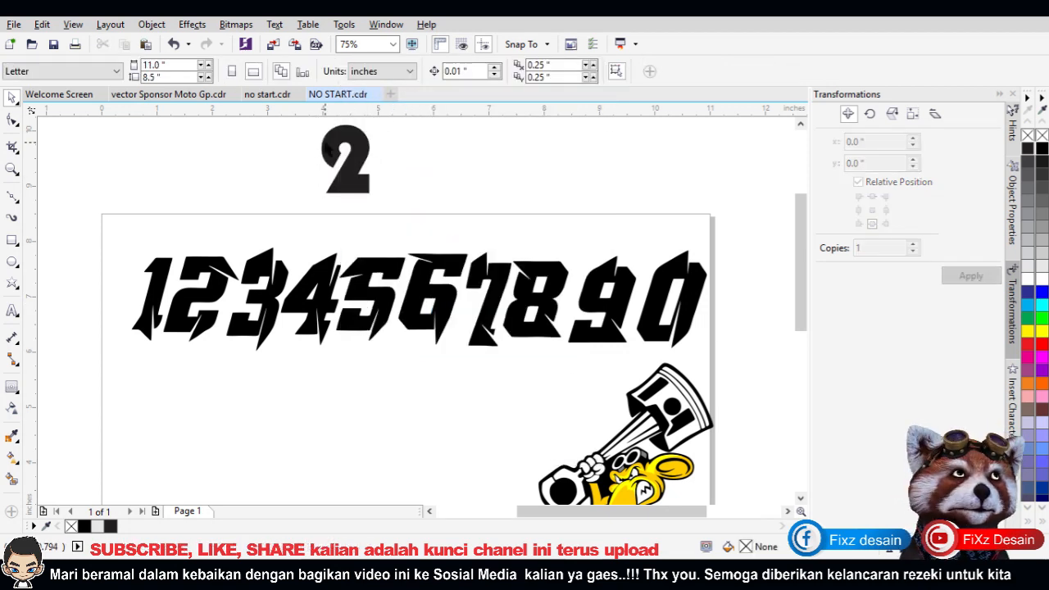
# Step: Reposition the 2 just above the page's upper edge, over the row of numerals
pyautogui.scroll(2, 327, 146)
pyautogui.click(391, 206)
pyautogui.moveTo(391, 207); pyautogui.dragTo(421, 200)
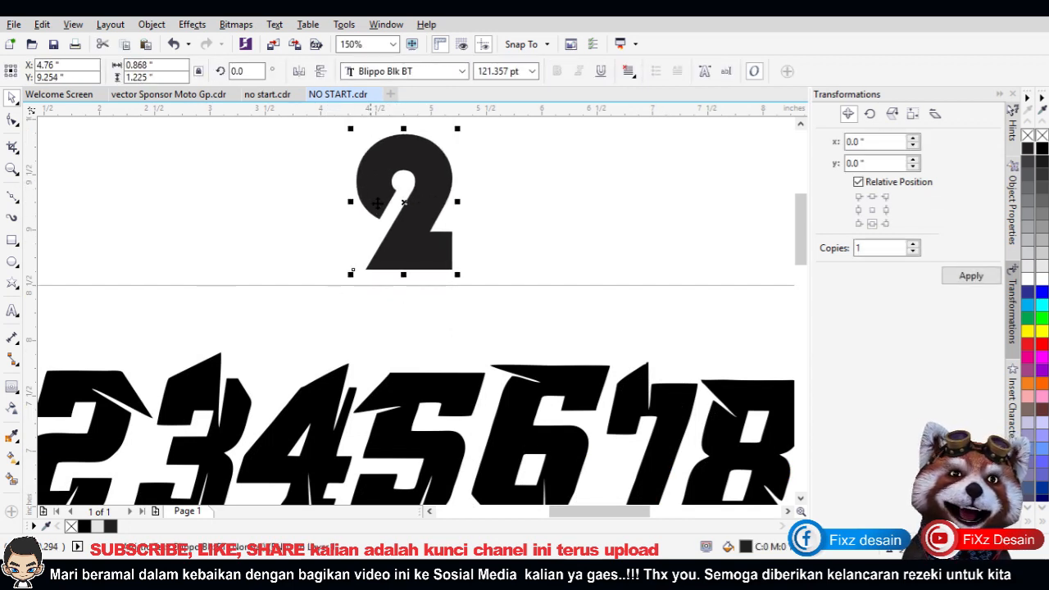
pyautogui.scroll(-2, 405, 269)
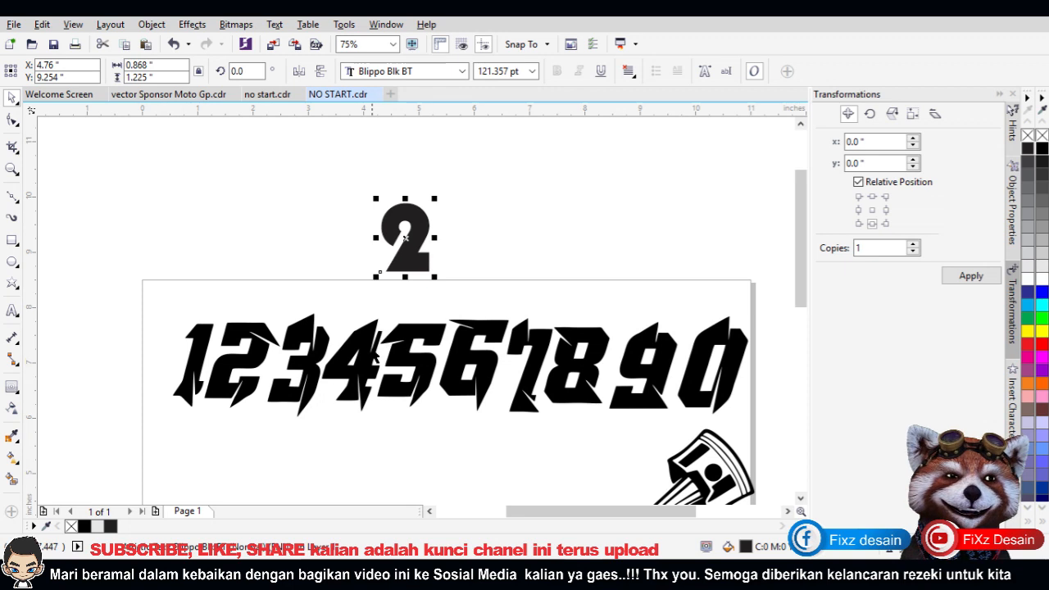
pyautogui.scroll(2, 377, 344)
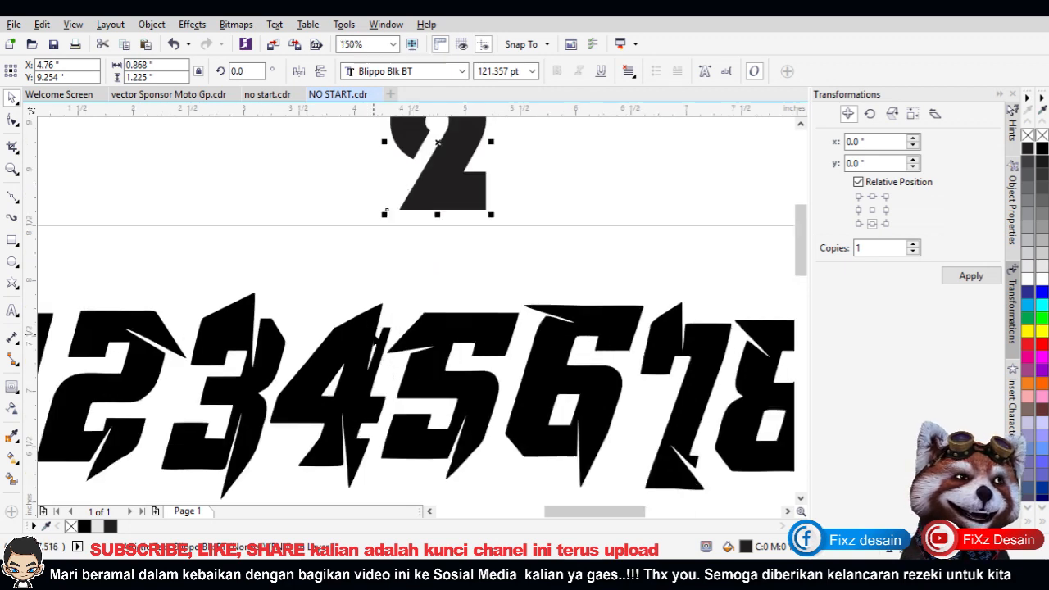
pyautogui.scroll(-2, 400, 276)
pyautogui.scroll(2, 422, 201)
pyautogui.moveTo(429, 190)
pyautogui.mouseDown()
pyautogui.moveTo(446, 194)
pyautogui.moveTo(436, 198)
pyautogui.mouseUp()
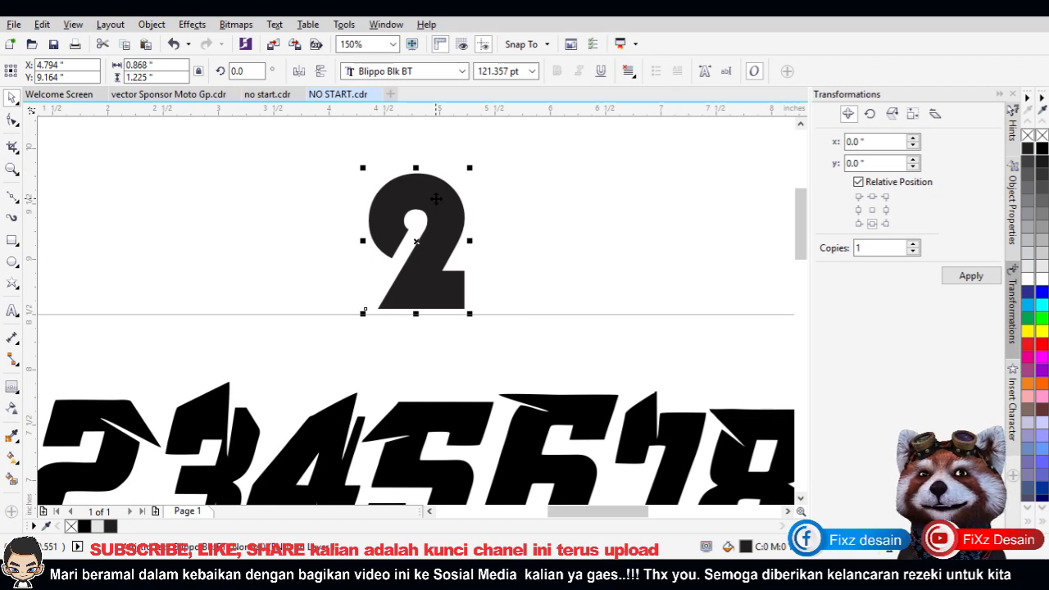
# Step: Convert the 2 to curves and fill it with black
pyautogui.hotkey('ctrl', 'q')
pyautogui.moveTo(435, 202)
pyautogui.mouseDown()
pyautogui.moveTo(477, 203)
pyautogui.moveTo(422, 189)
pyautogui.mouseUp()
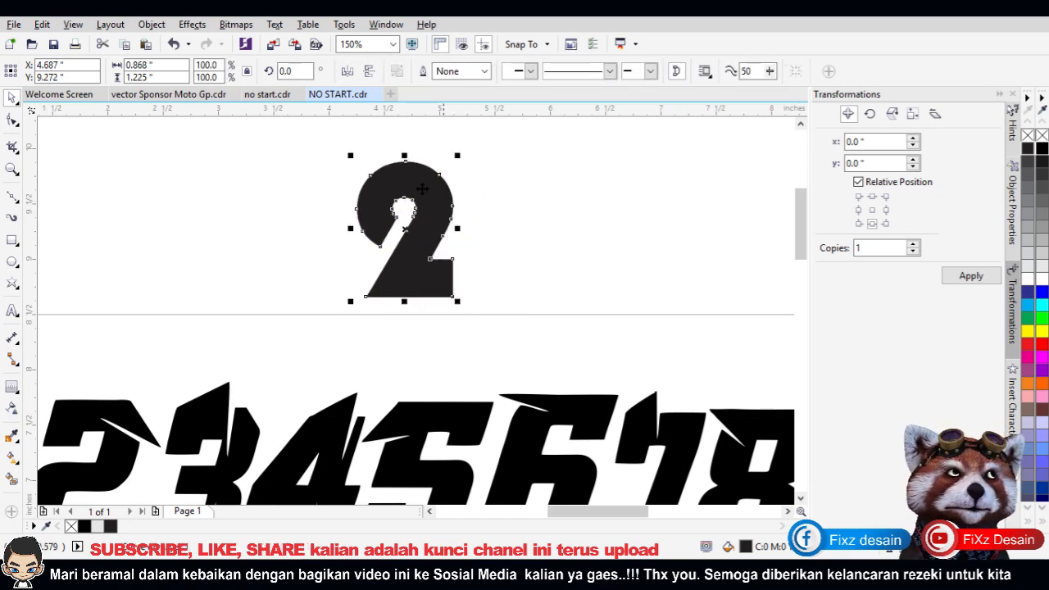
pyautogui.click(428, 196)
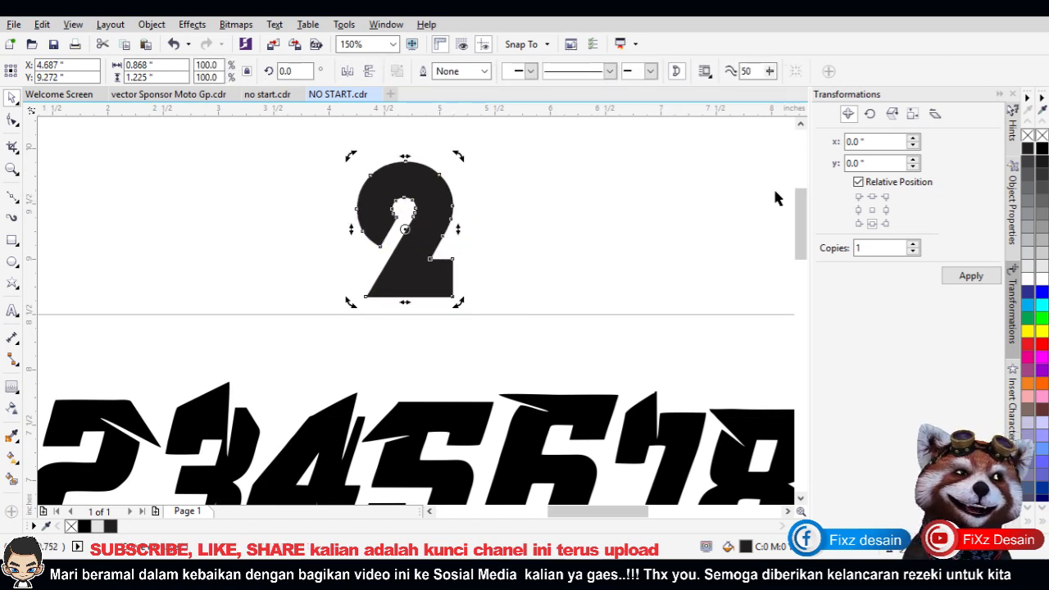
pyautogui.click(1041, 149)
pyautogui.click(604, 208)
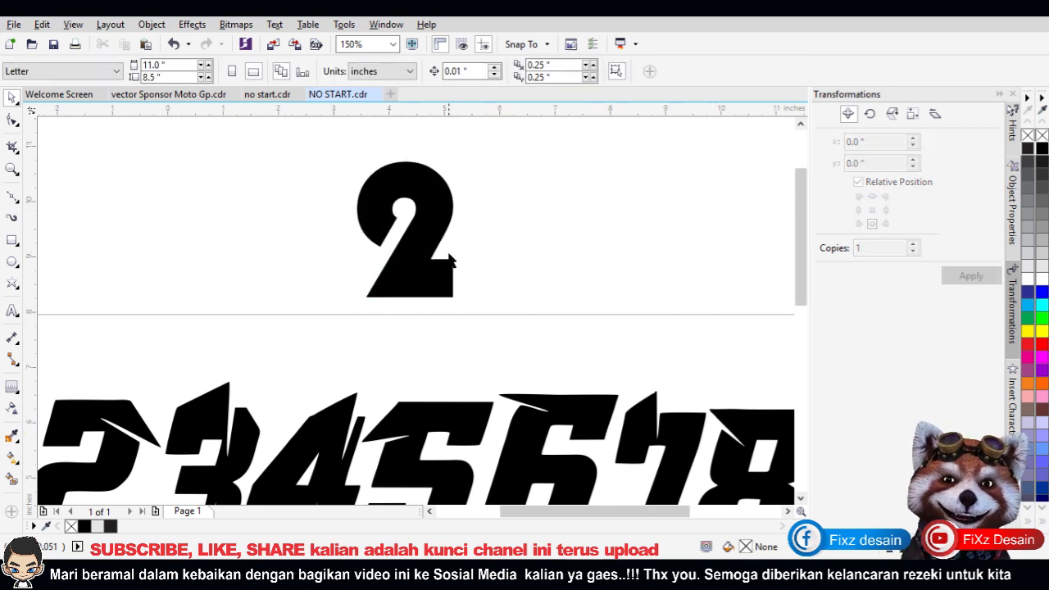
# Step: Shift the black 2 so that its base rests on the page's upper edge
pyautogui.scroll(-1, 412, 291)
pyautogui.scroll(1, 412, 291)
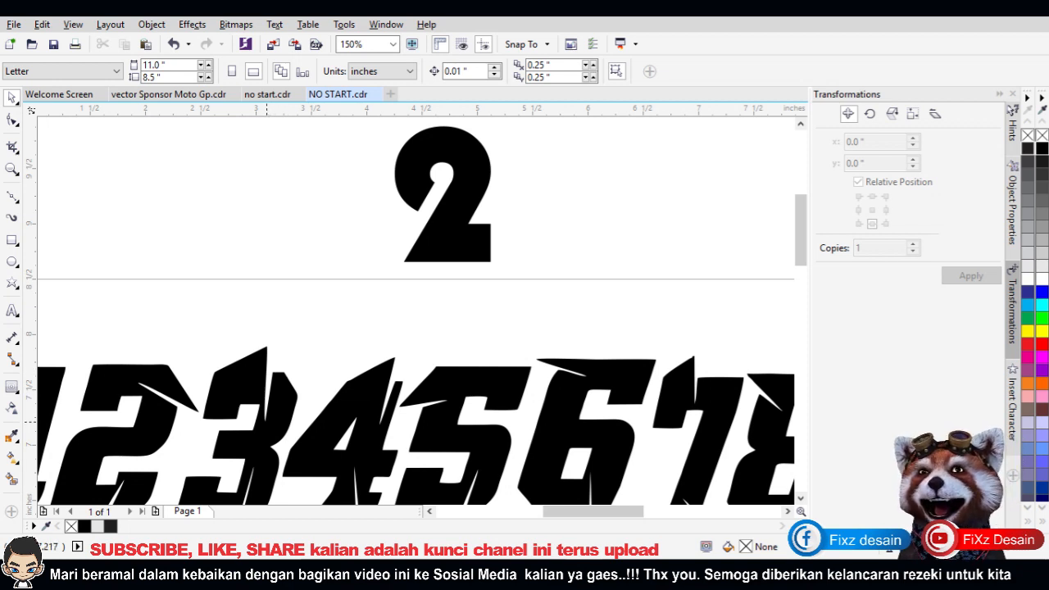
pyautogui.hotkey('ctrl', 'z')
pyautogui.hotkey('ctrl', 'z')
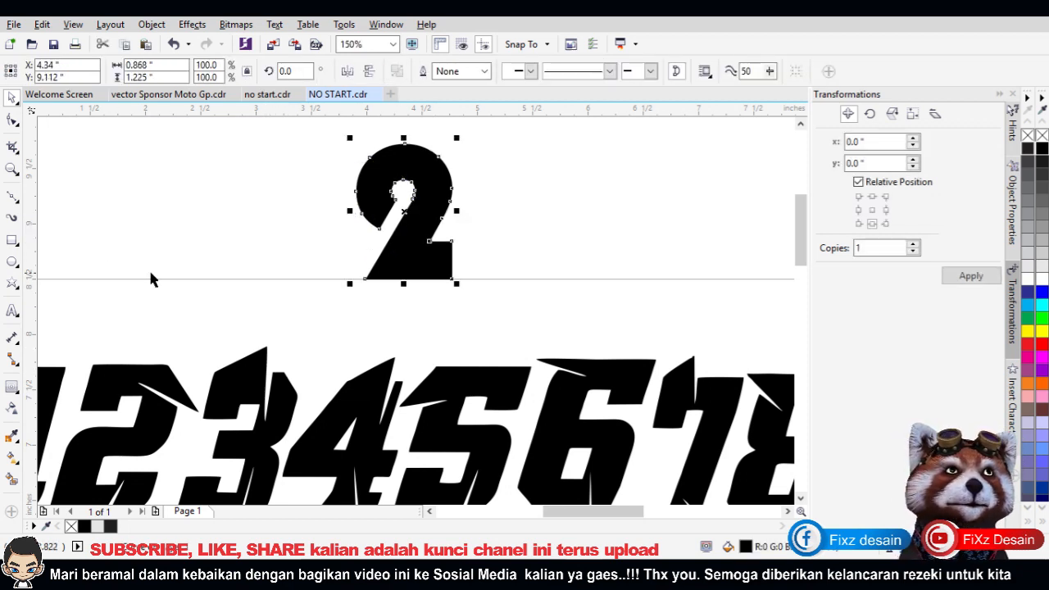
# Step: Draw a closed narrow triangle of about 0.58 by 0.59 inches beside the 2 with the Bézier tool
pyautogui.click(13, 197)
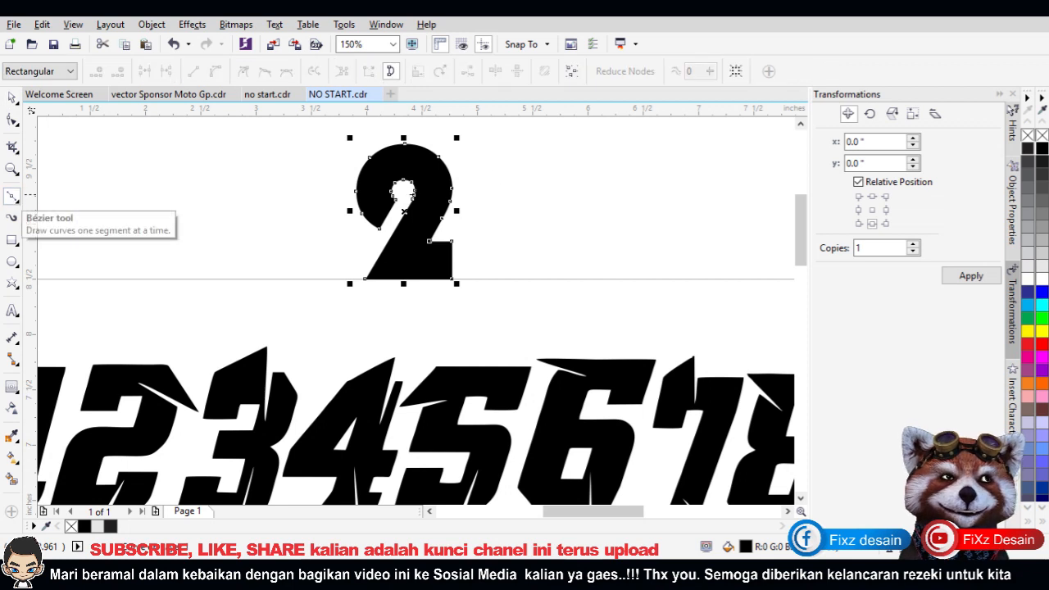
pyautogui.click(576, 152)
pyautogui.click(525, 218)
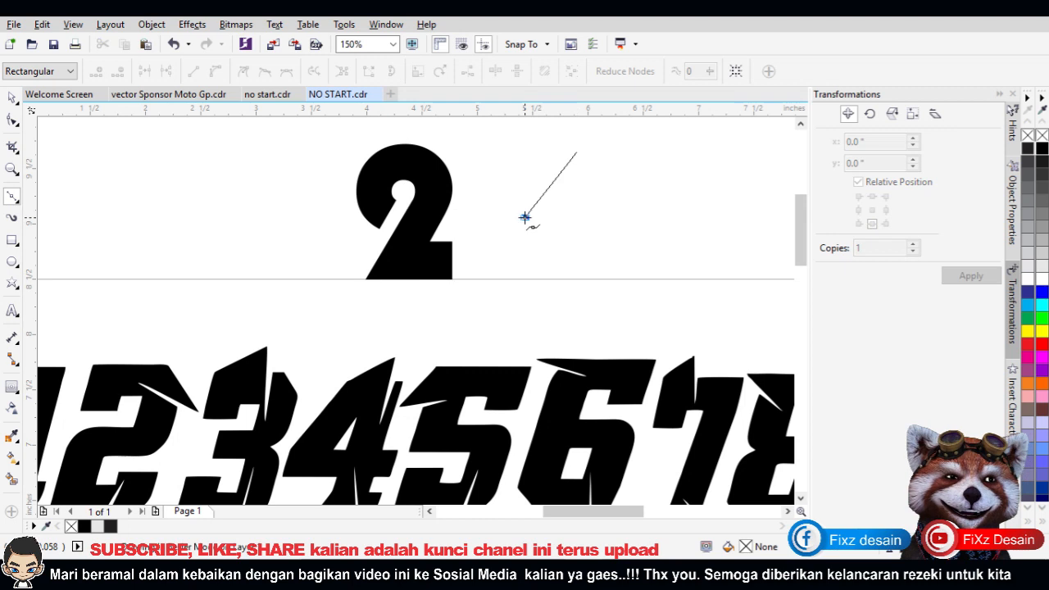
pyautogui.click(588, 171)
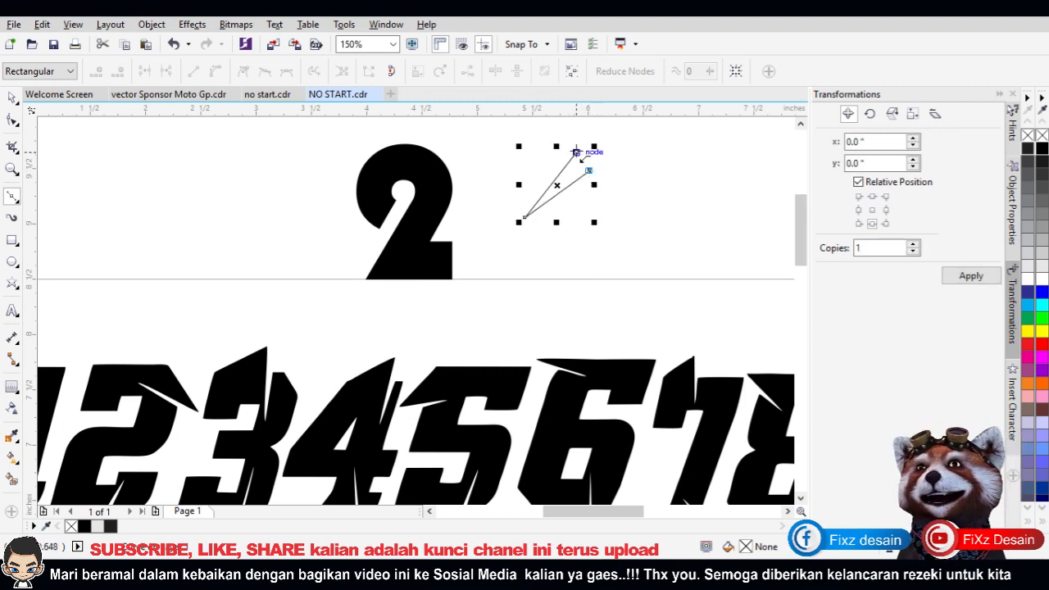
pyautogui.click(576, 152)
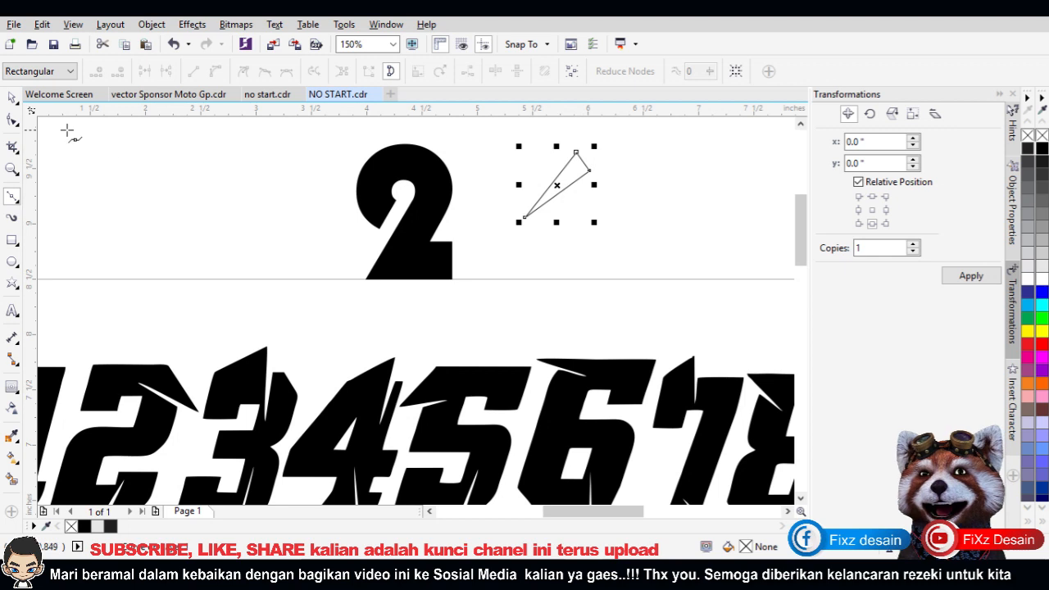
# Step: Move the narrow triangle over the upper right curve of the 2 and rotate it about 13.6 degrees
pyautogui.click(12, 96)
pyautogui.moveTo(588, 170); pyautogui.dragTo(490, 168)
pyautogui.scroll(3, 494, 182)
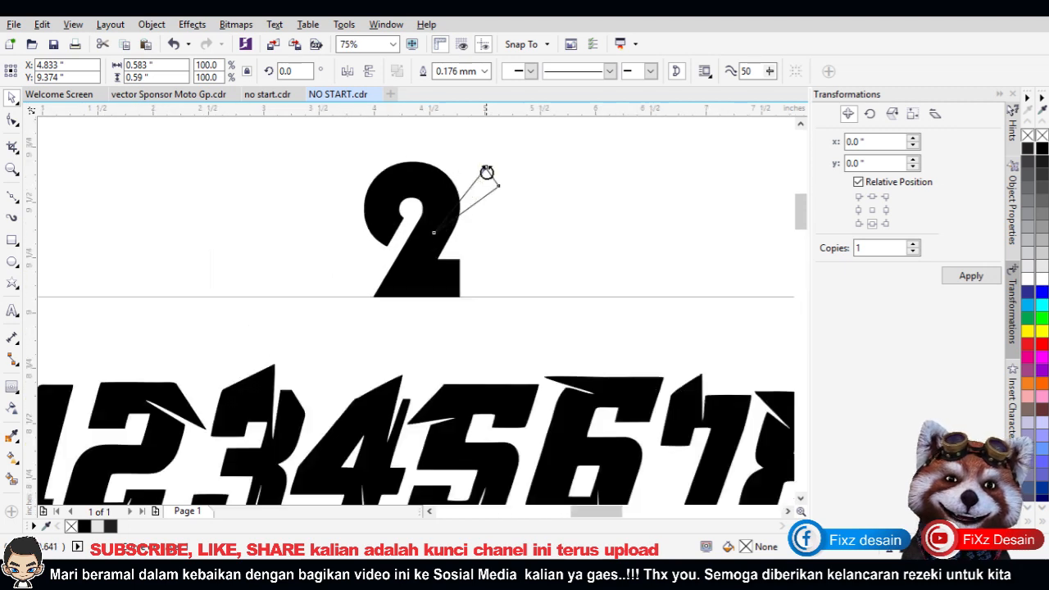
pyautogui.moveTo(510, 159); pyautogui.dragTo(521, 178)
pyautogui.click(464, 199)
pyautogui.click(464, 199)
pyautogui.click(541, 248)
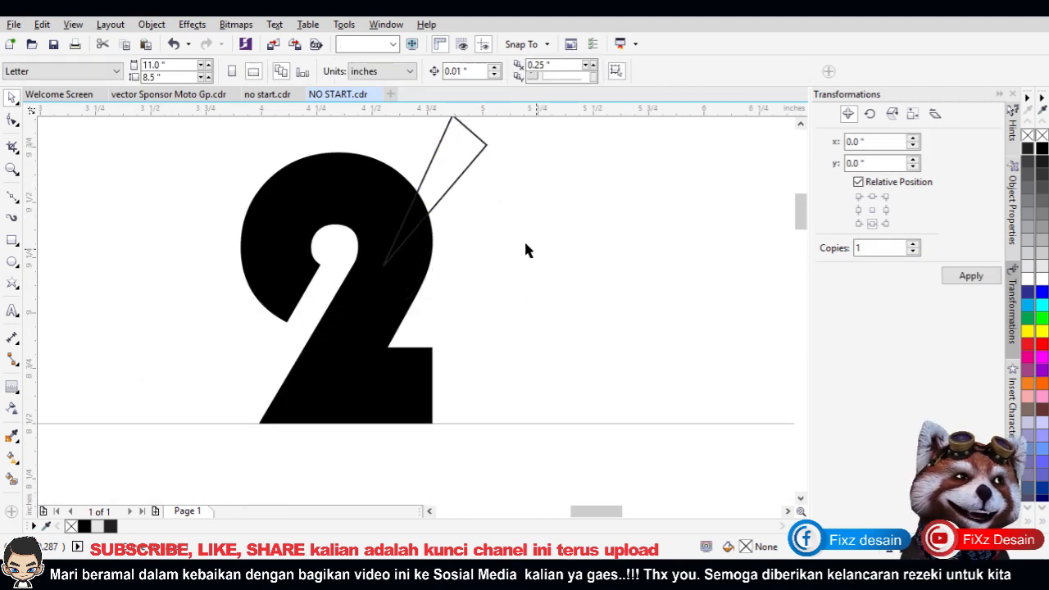
# Step: Trim the 2 with the overlapping triangle and move the triangle clear of the numeral
pyautogui.click(454, 152)
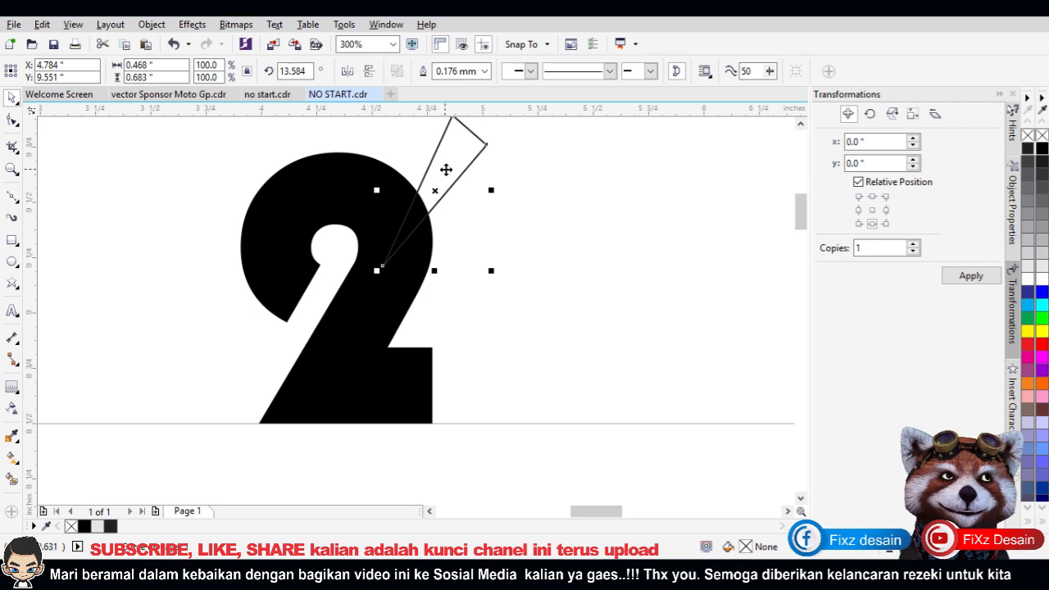
pyautogui.keyDown('shift'); pyautogui.click(387, 347); pyautogui.keyUp('shift')
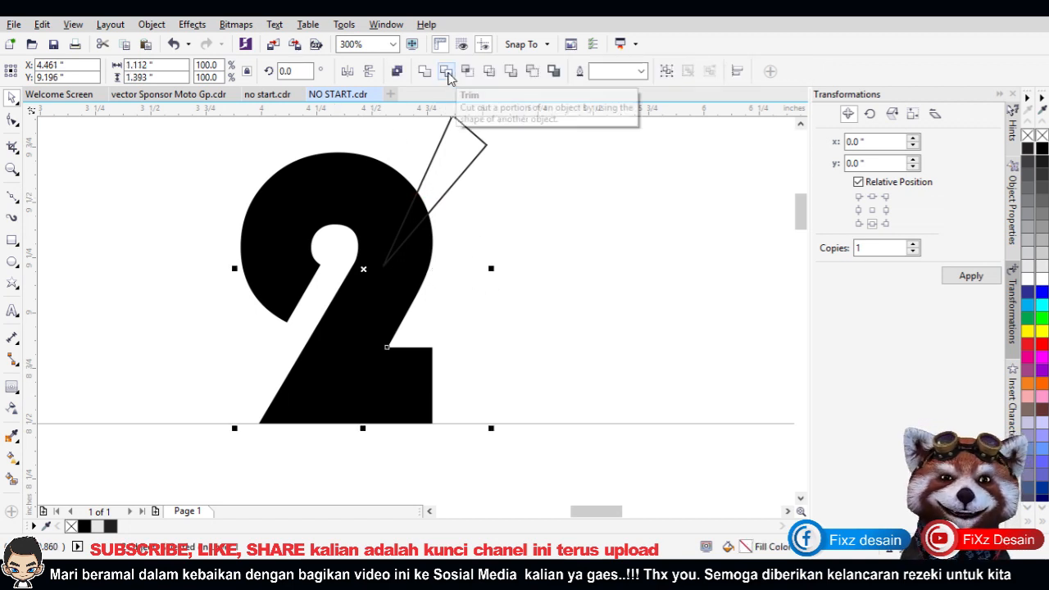
pyautogui.click(448, 72)
pyautogui.moveTo(459, 145); pyautogui.dragTo(665, 227)
pyautogui.scroll(-1, 492, 234)
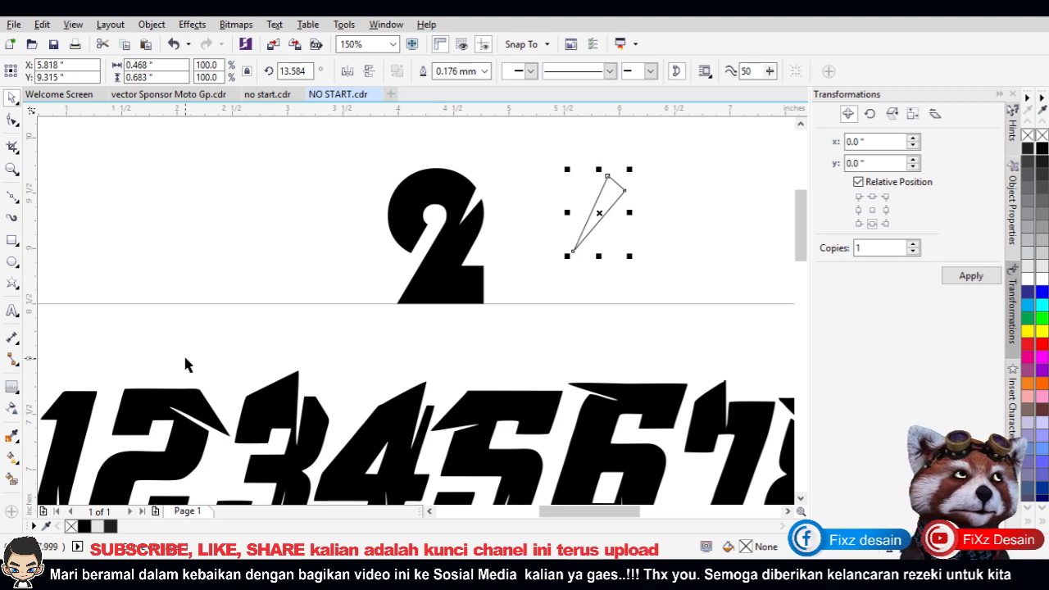
# Step: Mirror the triangle horizontally and vertically and place it over the outer right edge of the 2, just below the first cut
pyautogui.scroll(1, 541, 211)
pyautogui.moveTo(627, 218); pyautogui.dragTo(484, 178)
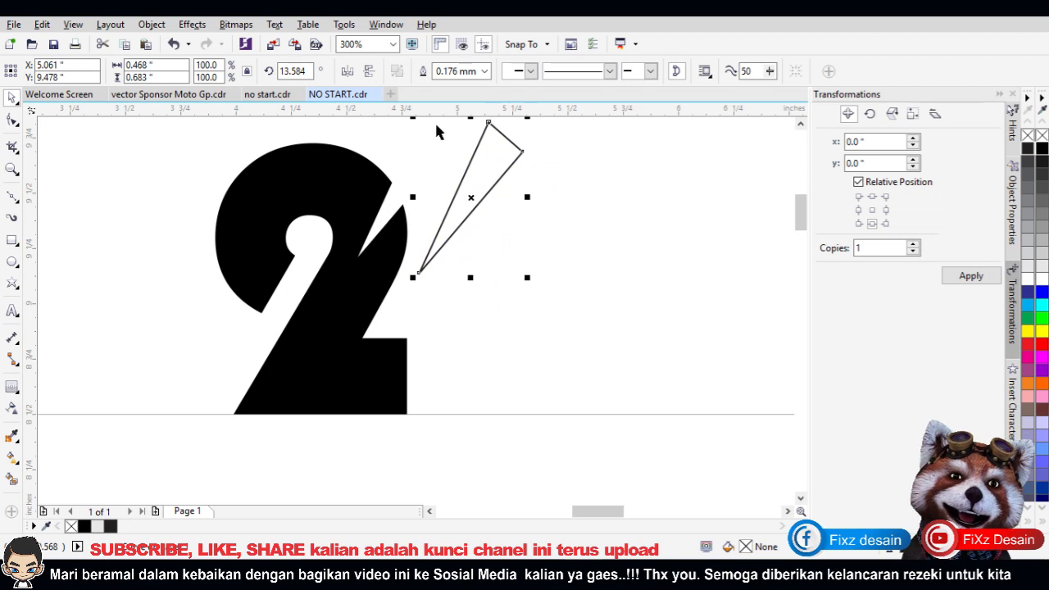
pyautogui.click(367, 72)
pyautogui.click(347, 73)
pyautogui.moveTo(471, 226); pyautogui.dragTo(383, 183)
pyautogui.scroll(1, 414, 222)
pyautogui.scroll(1, 396, 207)
pyautogui.scroll(-1, 391, 193)
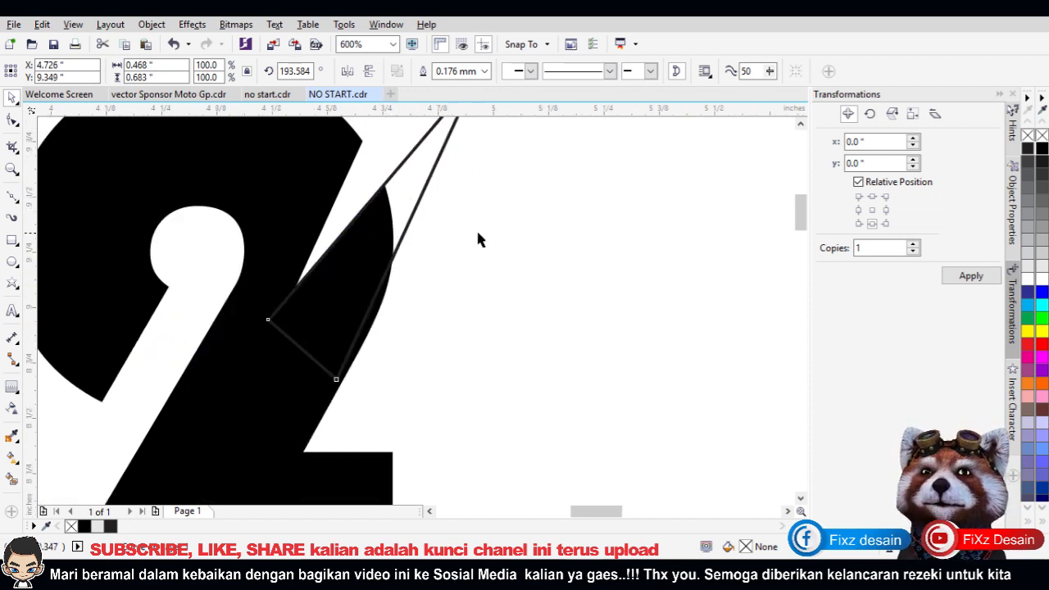
pyautogui.scroll(-1, 480, 237)
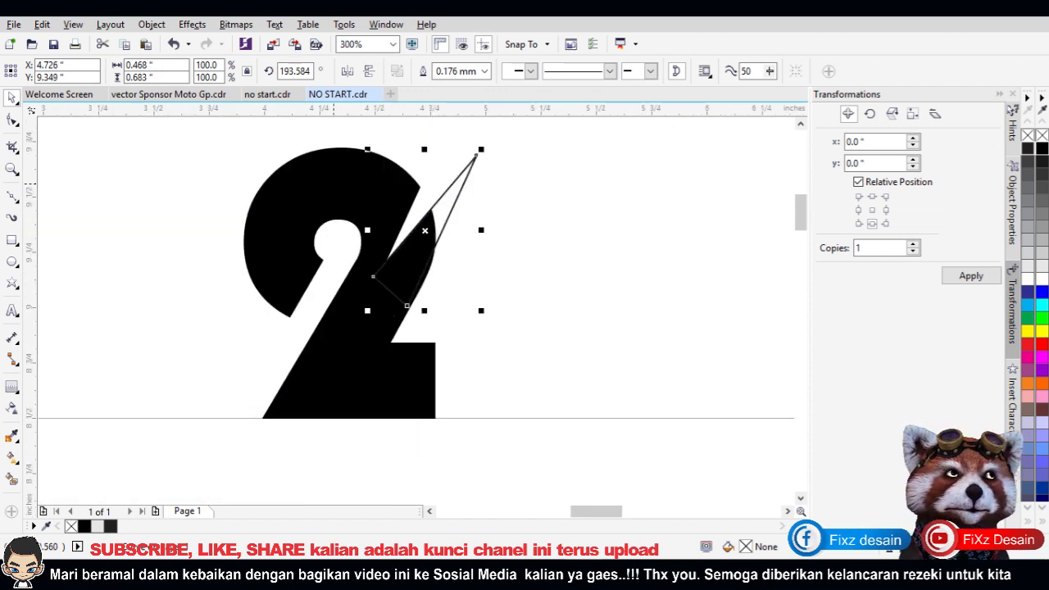
# Step: Weld the mirrored triangle and the 2 into a single shape
pyautogui.hotkey('ctrl', 'a')
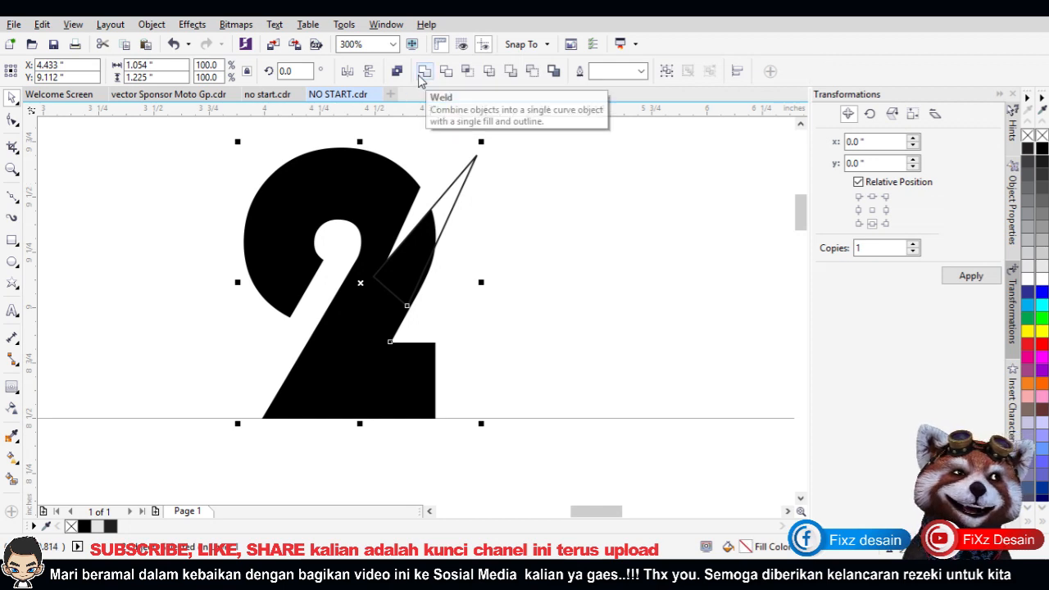
pyautogui.click(420, 73)
pyautogui.click(500, 256)
pyautogui.scroll(-1, 475, 253)
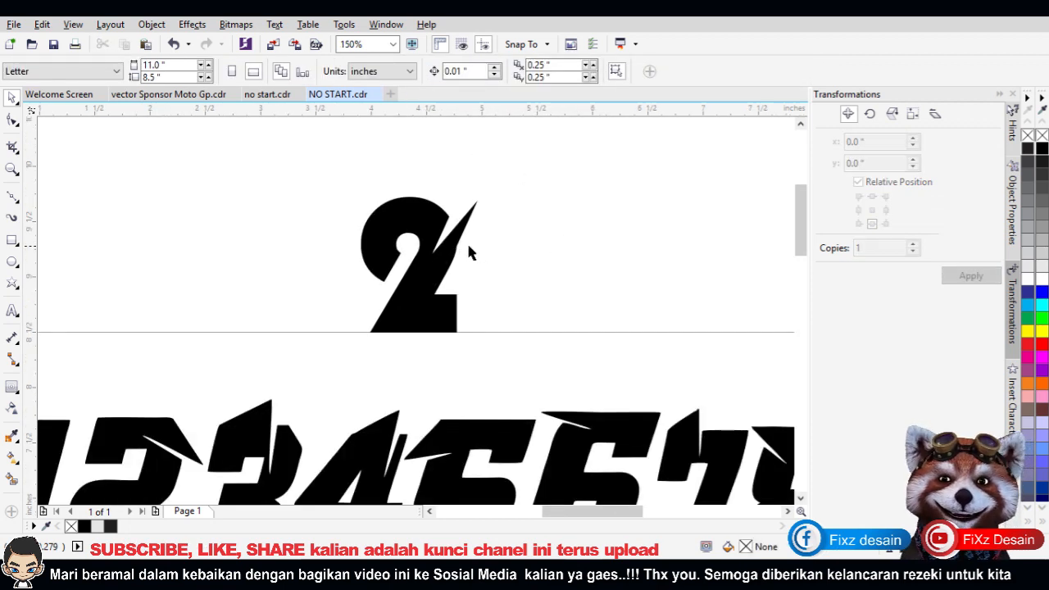
pyautogui.scroll(1, 456, 262)
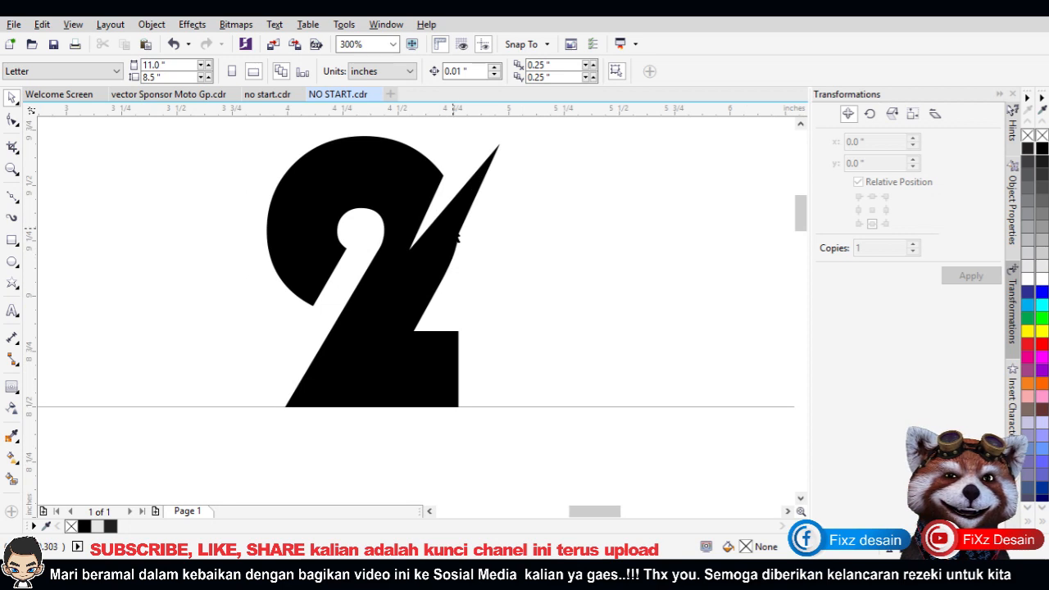
# Step: Remove the surplus nodes where the spike meets the outer right edge of the 2 and smooth that edge into one continuous curve
pyautogui.click(457, 239)
pyautogui.click(13, 120)
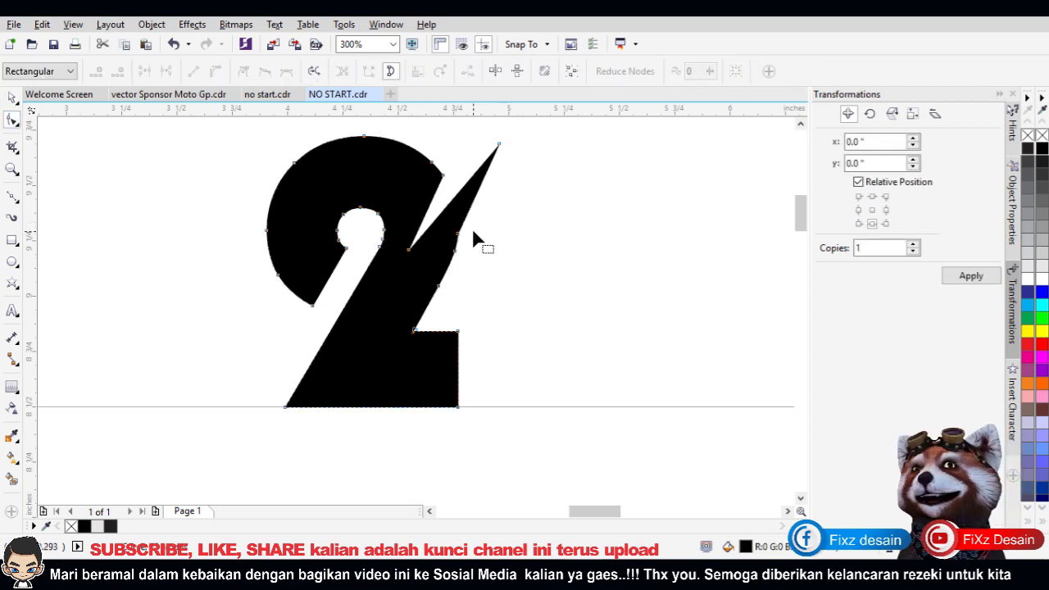
pyautogui.scroll(1, 484, 240)
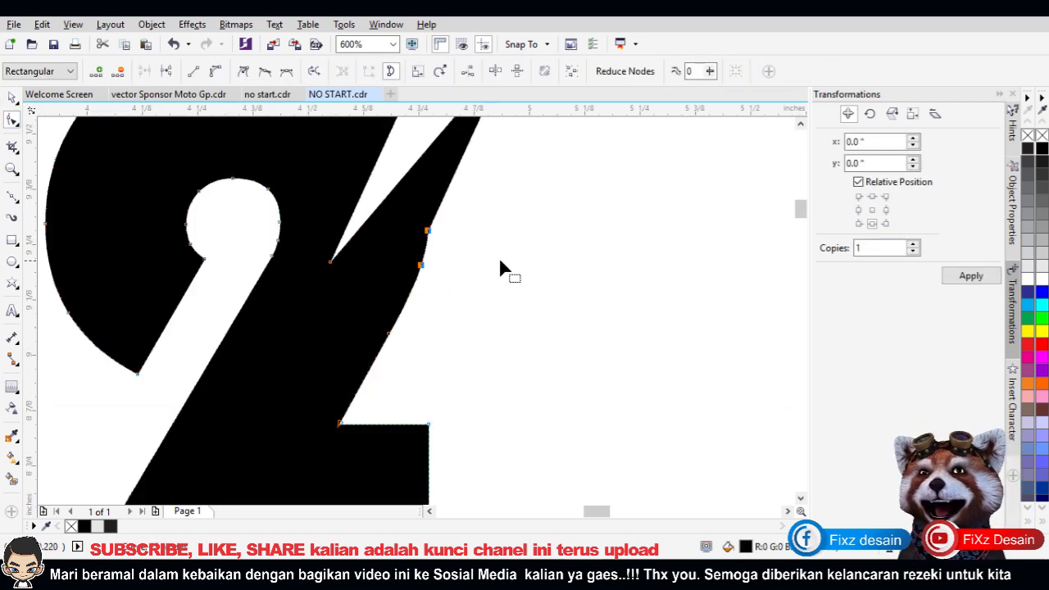
pyautogui.scroll(-1, 572, 313)
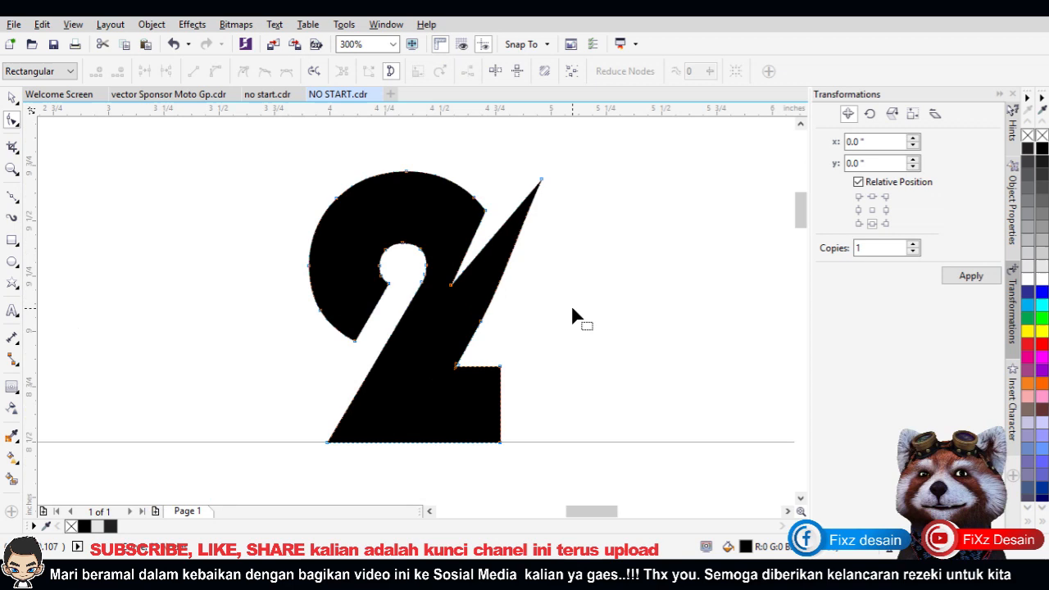
pyautogui.click(542, 179)
pyautogui.click(503, 282)
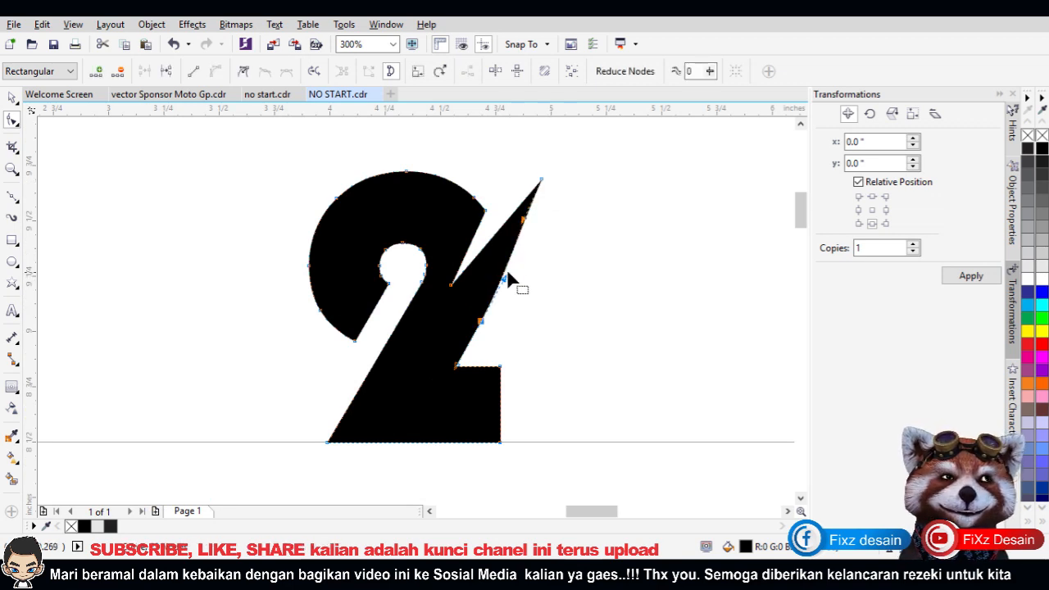
pyautogui.scroll(-2, 625, 266)
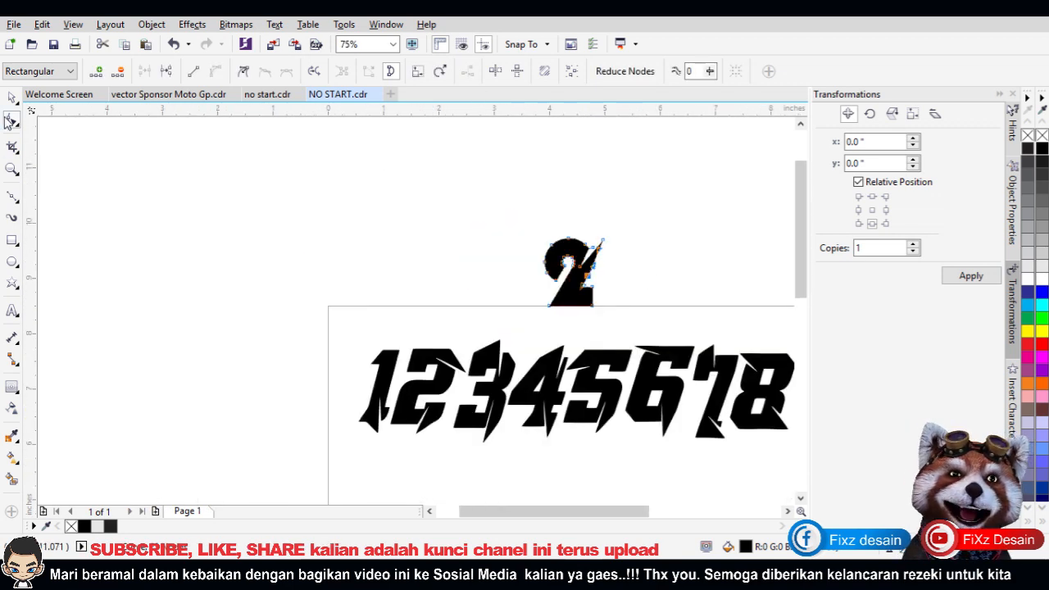
pyautogui.click(12, 97)
pyautogui.press('Escape')
pyautogui.scroll(2, 564, 272)
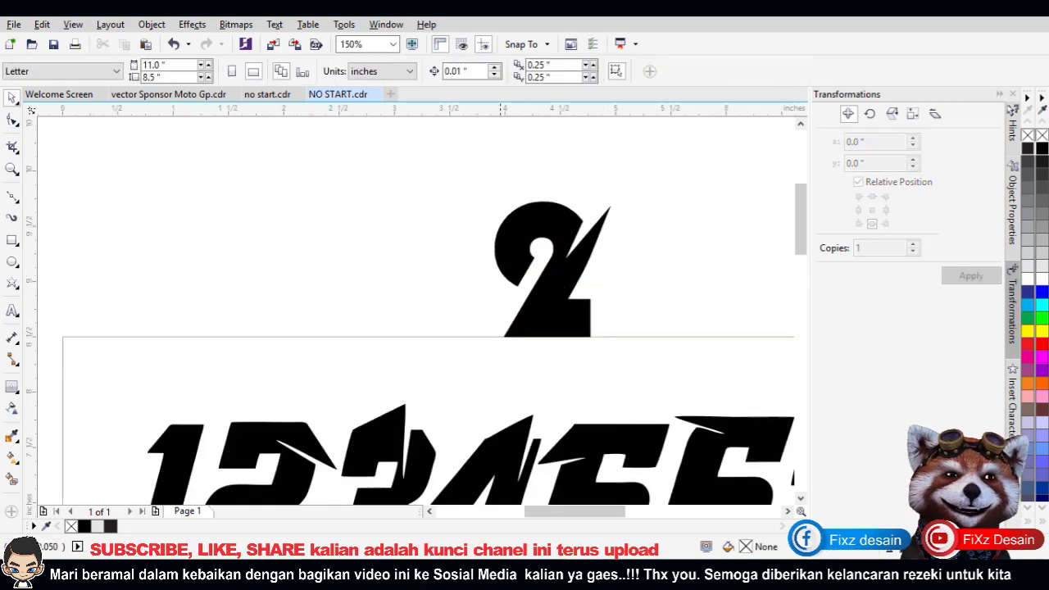
# Step: Add nodes to the bottom edge of the 2 near its right corner and pull the middle one inward to form a narrow triangular notch
pyautogui.scroll(2, 603, 321)
pyautogui.click(492, 312)
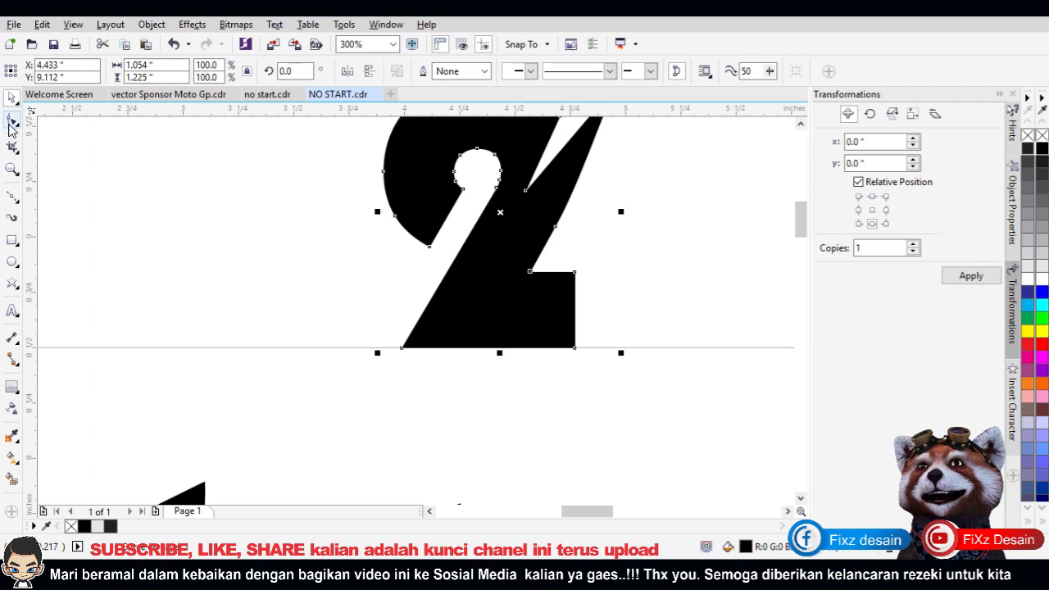
pyautogui.click(13, 121)
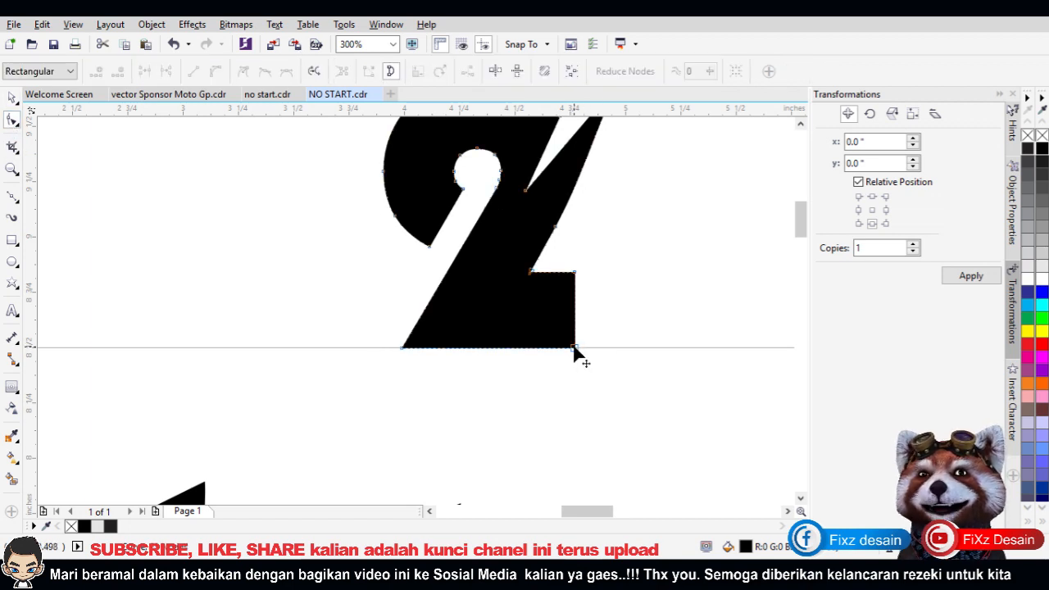
pyautogui.scroll(4, 573, 351)
pyautogui.scroll(-3, 601, 360)
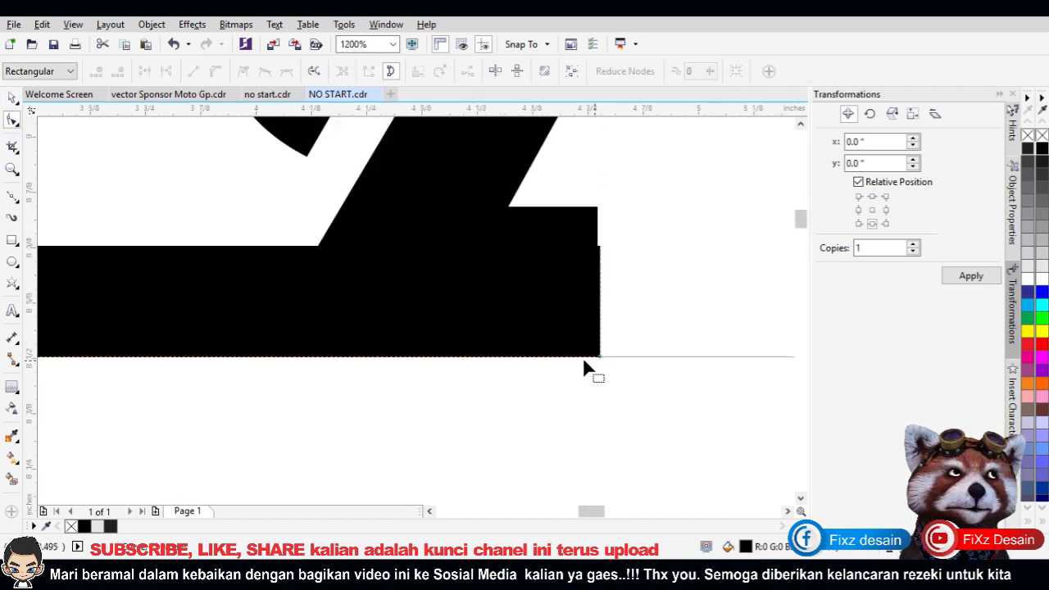
pyautogui.click(523, 359)
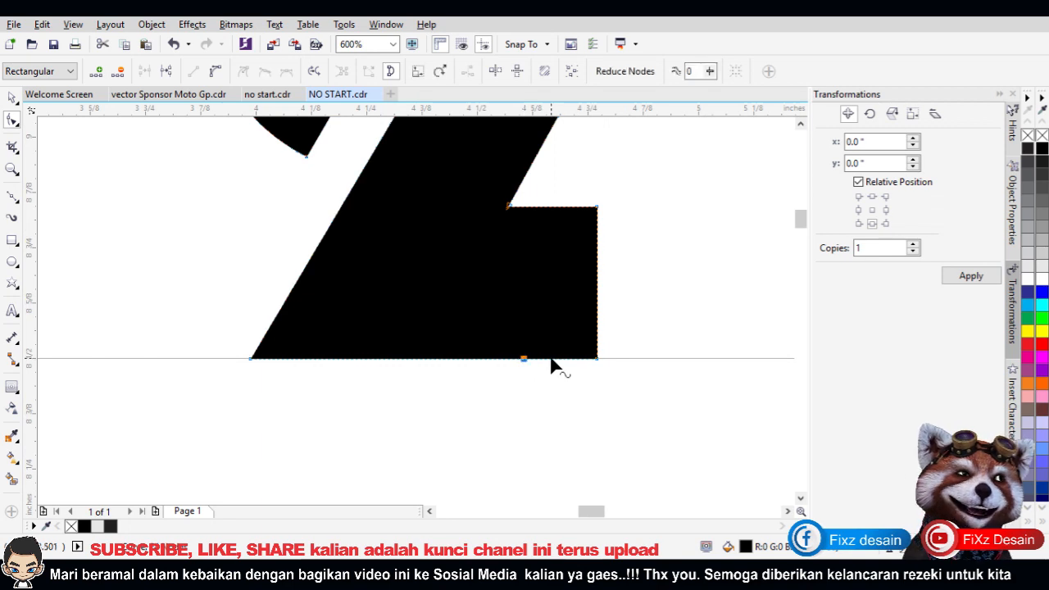
pyautogui.doubleClick(562, 358)
pyautogui.click(543, 358)
pyautogui.moveTo(543, 358); pyautogui.dragTo(515, 283)
pyautogui.scroll(-1, 572, 316)
pyautogui.scroll(-1, 513, 287)
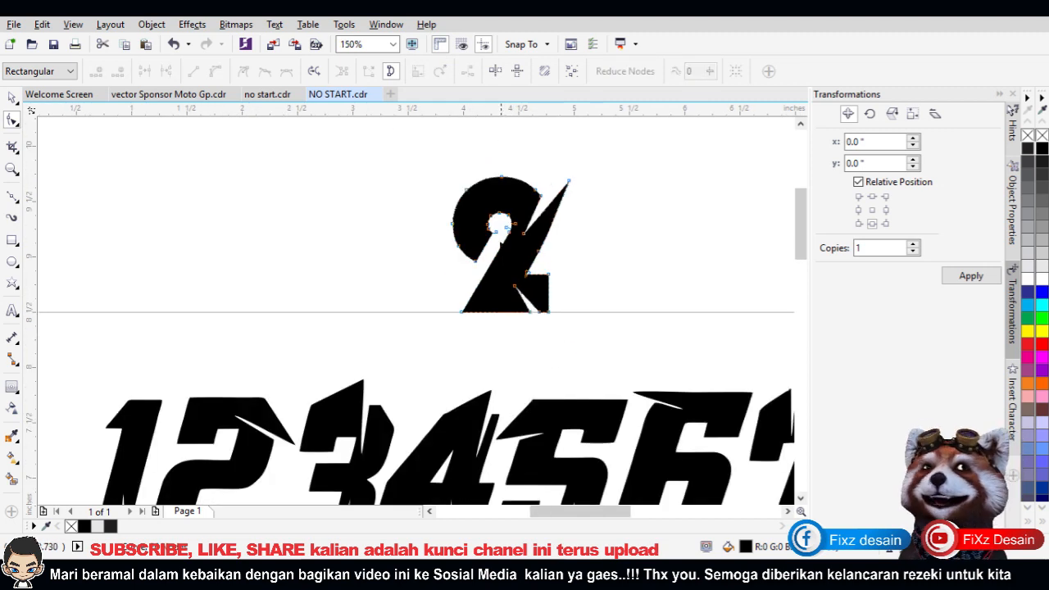
# Step: Pull the outer curve at the 2's lower left hook end outward and down into a spike
pyautogui.scroll(2, 491, 227)
pyautogui.moveTo(420, 346); pyautogui.dragTo(488, 402)
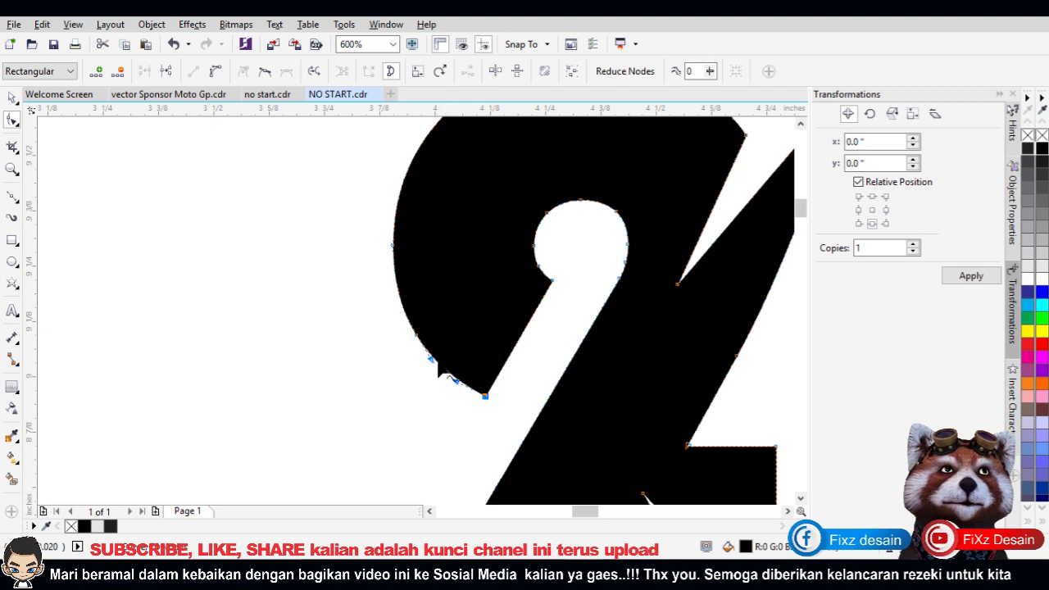
pyautogui.moveTo(440, 372); pyautogui.dragTo(363, 437)
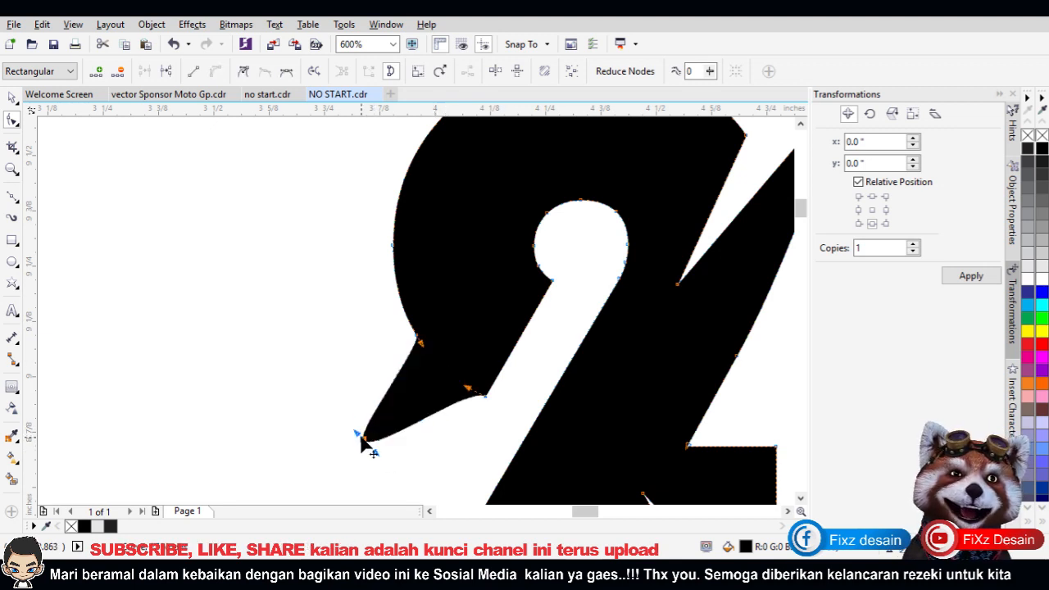
# Step: Adjust the curve handles of the lower left spike so its sides run straight to a sharp point, and finish the node editing
pyautogui.click(363, 439)
pyautogui.moveTo(374, 452); pyautogui.dragTo(365, 438)
pyautogui.moveTo(467, 388); pyautogui.dragTo(484, 395)
pyautogui.click(415, 336)
pyautogui.moveTo(418, 340)
pyautogui.mouseDown()
pyautogui.moveTo(398, 328)
pyautogui.moveTo(428, 335)
pyautogui.mouseUp()
pyautogui.scroll(-2, 430, 334)
pyautogui.scroll(1, 502, 357)
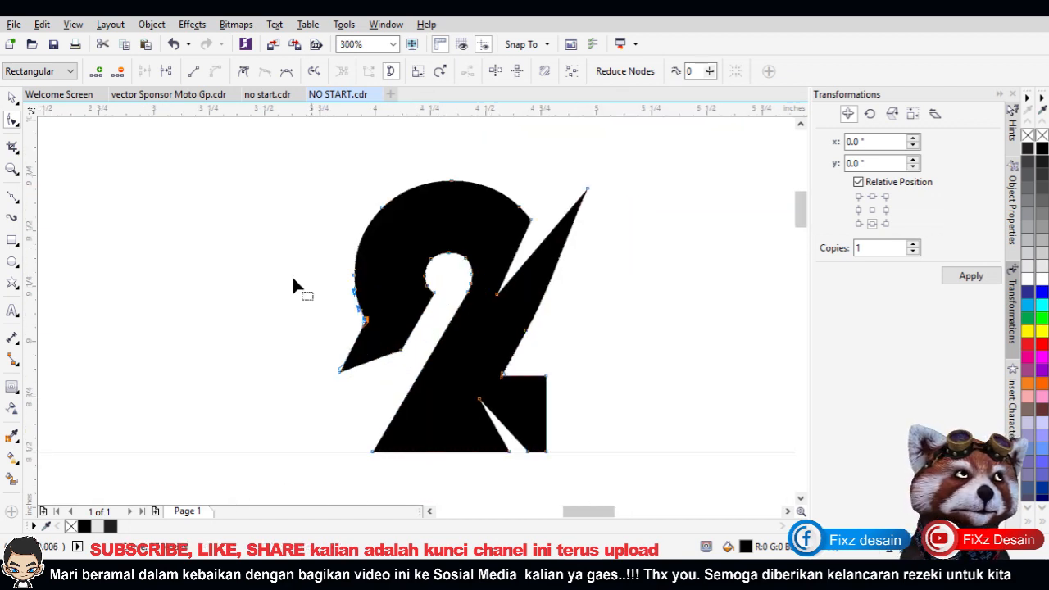
pyautogui.click(13, 98)
pyautogui.scroll(-2, 496, 284)
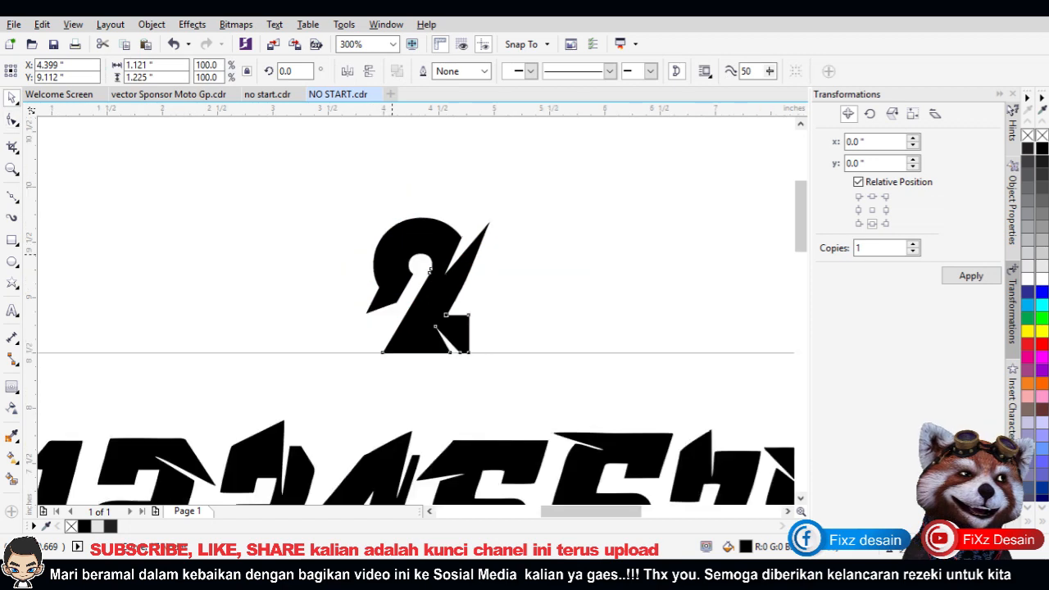
pyautogui.click(496, 285)
# Step: Examine the reshaped 2 alongside the finished spiky numeral set and the piston mascot on the page
pyautogui.scroll(2, 453, 265)
pyautogui.scroll(-2, 459, 276)
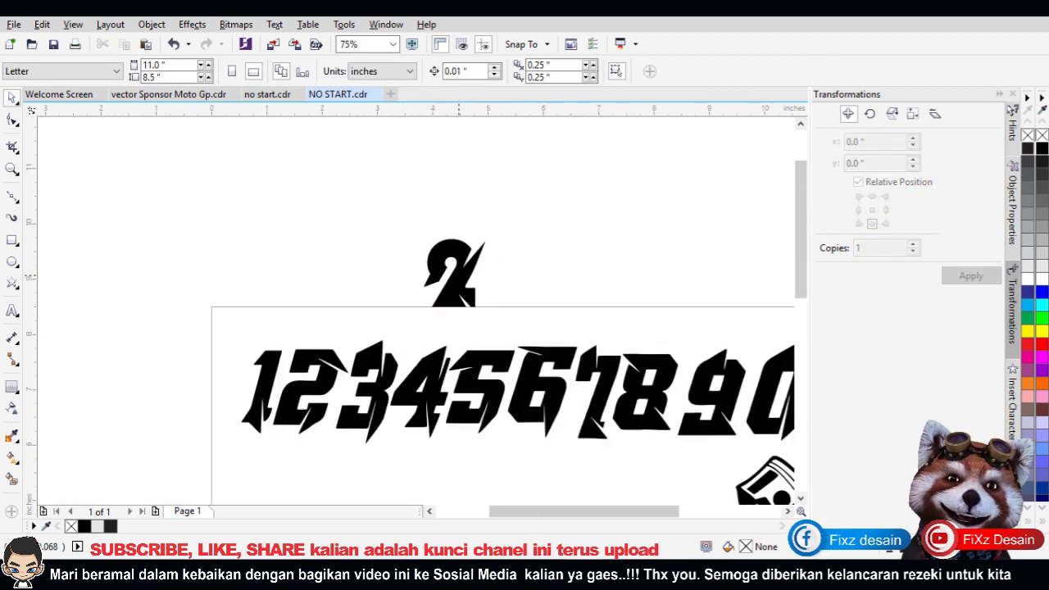
pyautogui.scroll(1, 465, 303)
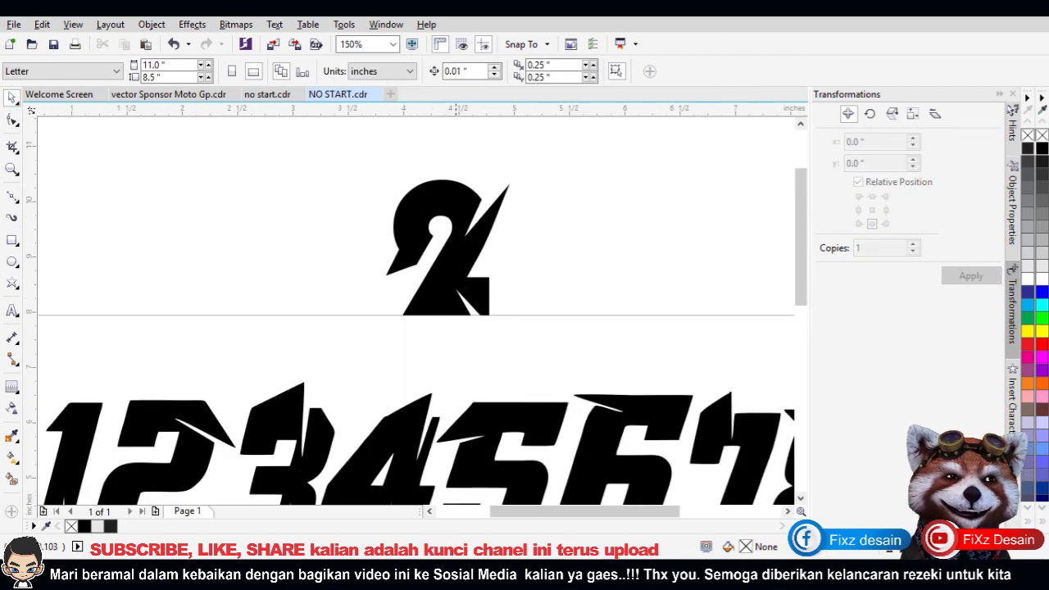
pyautogui.scroll(-1, 438, 270)
pyautogui.scroll(-2, 485, 338)
pyautogui.scroll(3, 412, 316)
pyautogui.scroll(-2, 327, 287)
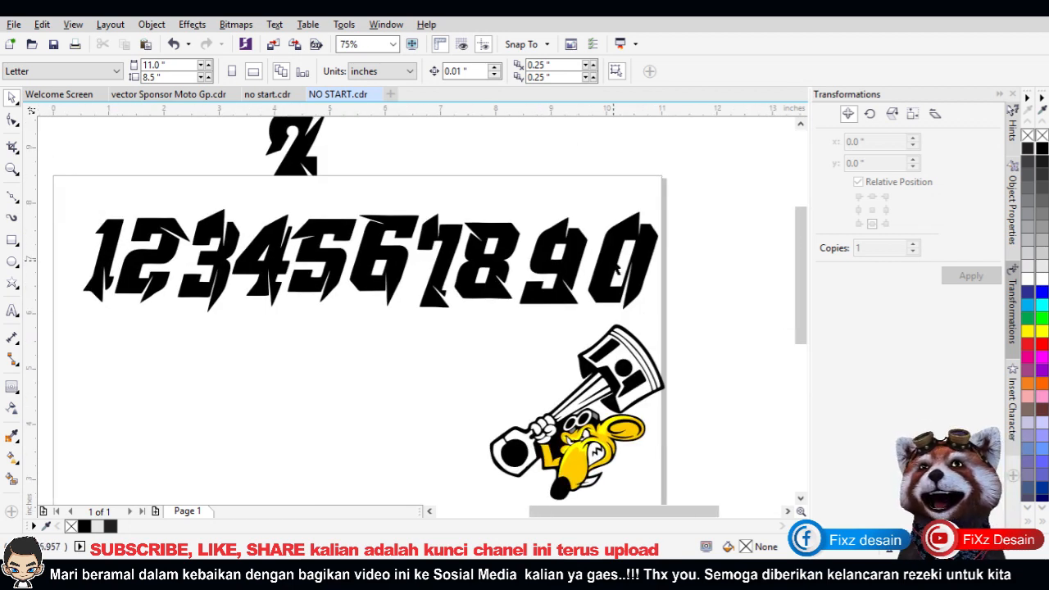
pyautogui.scroll(-1, 393, 312)
pyautogui.scroll(1, 393, 311)
pyautogui.click(611, 406)
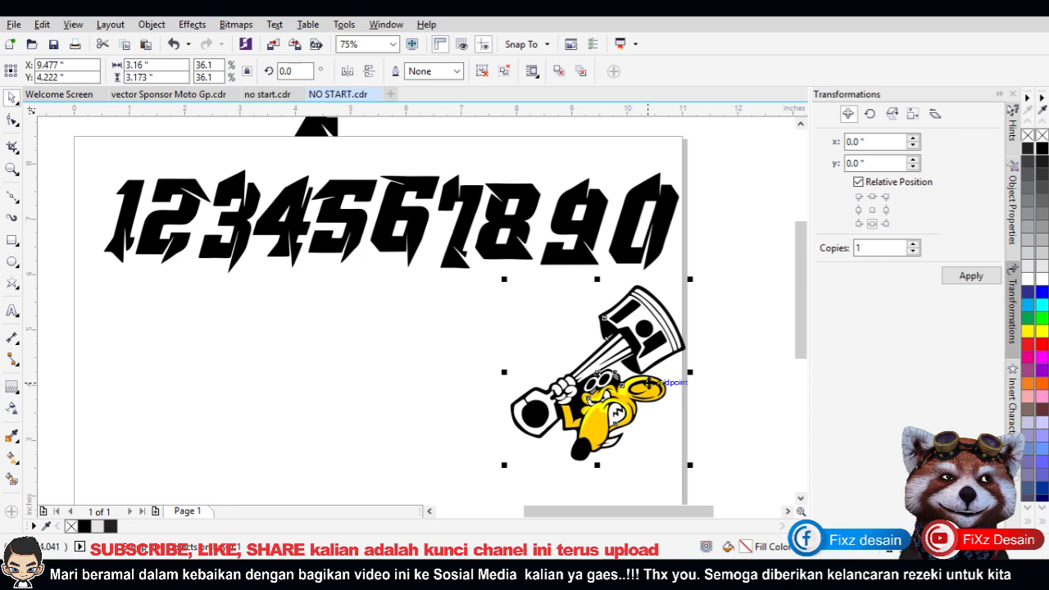
pyautogui.scroll(-1, 684, 373)
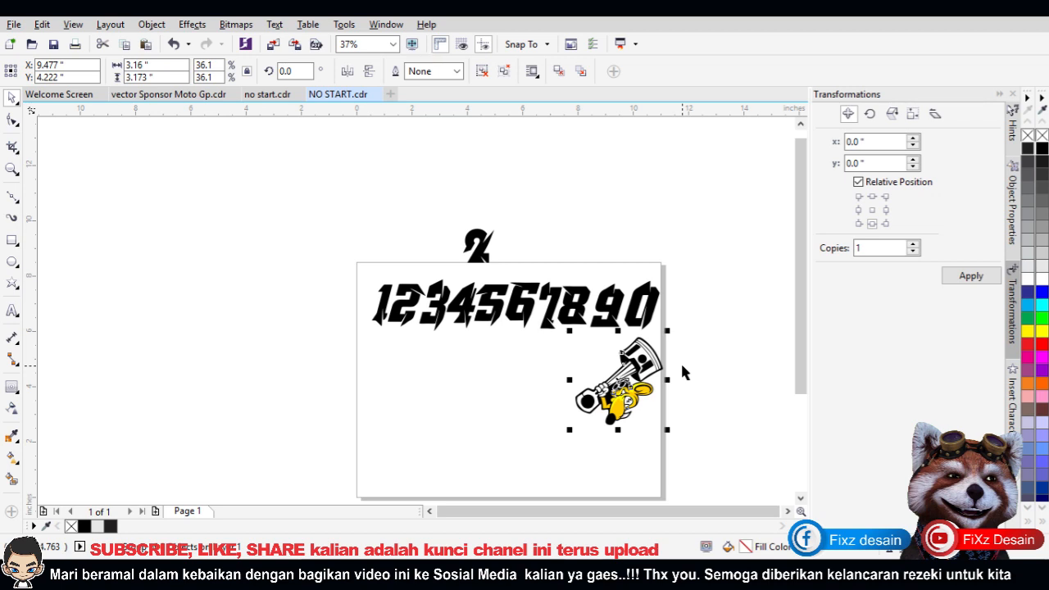
pyautogui.scroll(2, 592, 355)
pyautogui.click(139, 203)
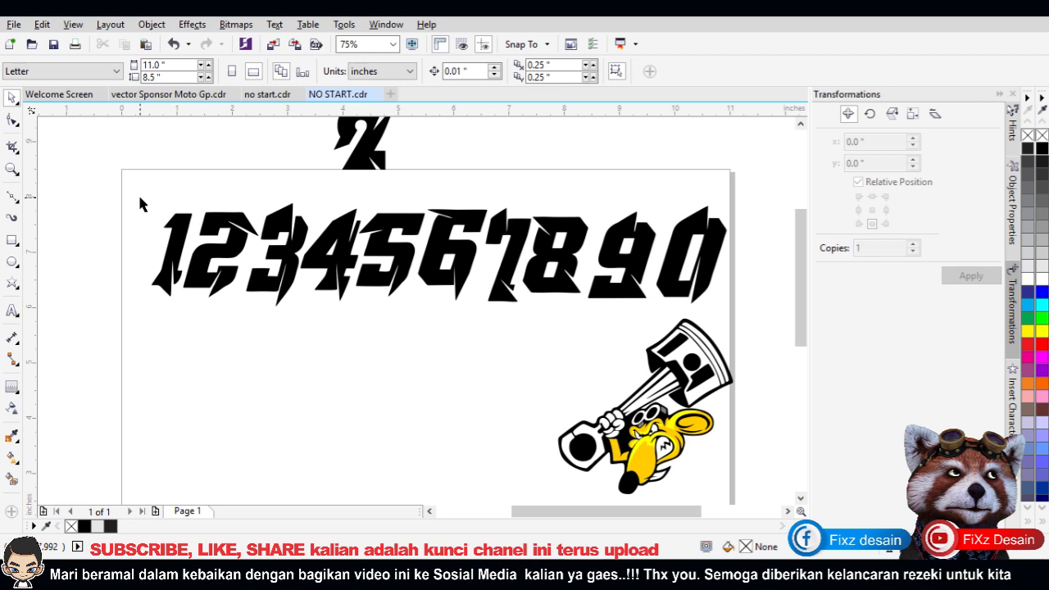
pyautogui.press('F4')
# Step: Arrange the spiky numerals 0 to 9 in three rows, with yellow fill and a one-step black outer contour of 0.235 inches
pyautogui.click(358, 188)
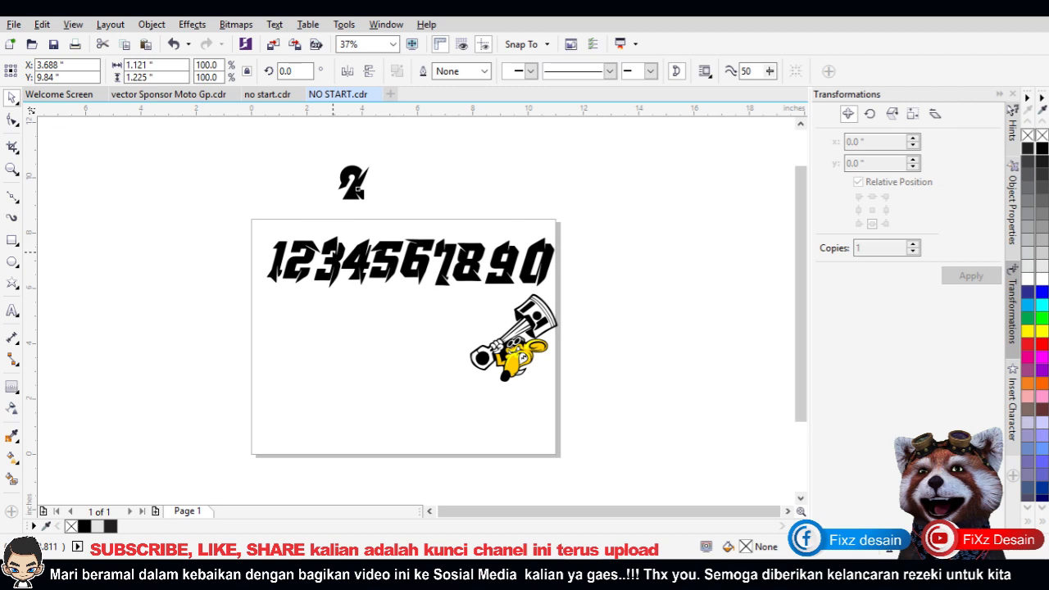
pyautogui.moveTo(344, 266); pyautogui.dragTo(426, 221)
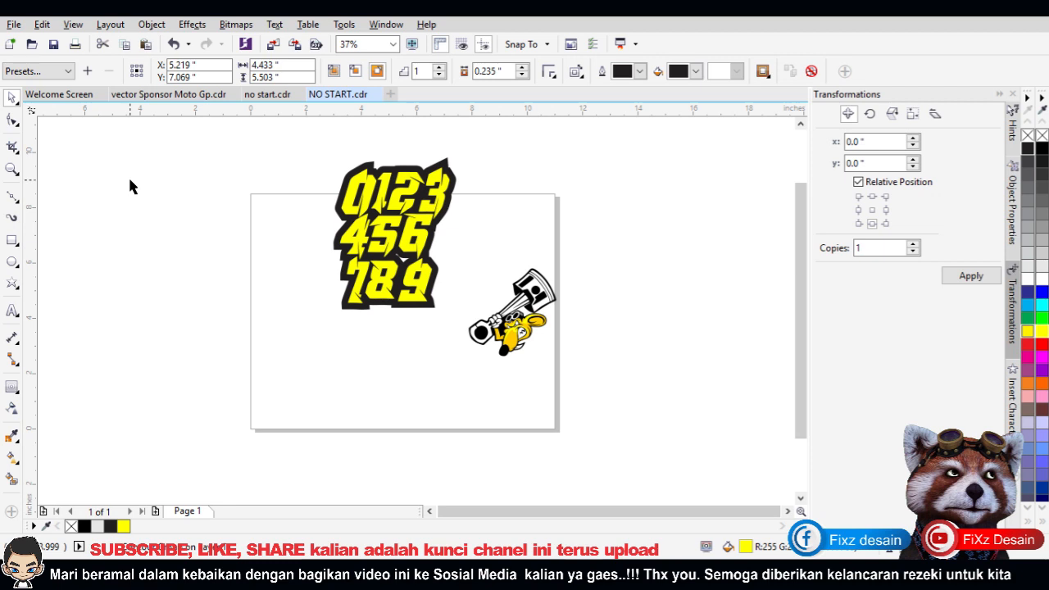
pyautogui.click(129, 187)
pyautogui.scroll(2, 437, 245)
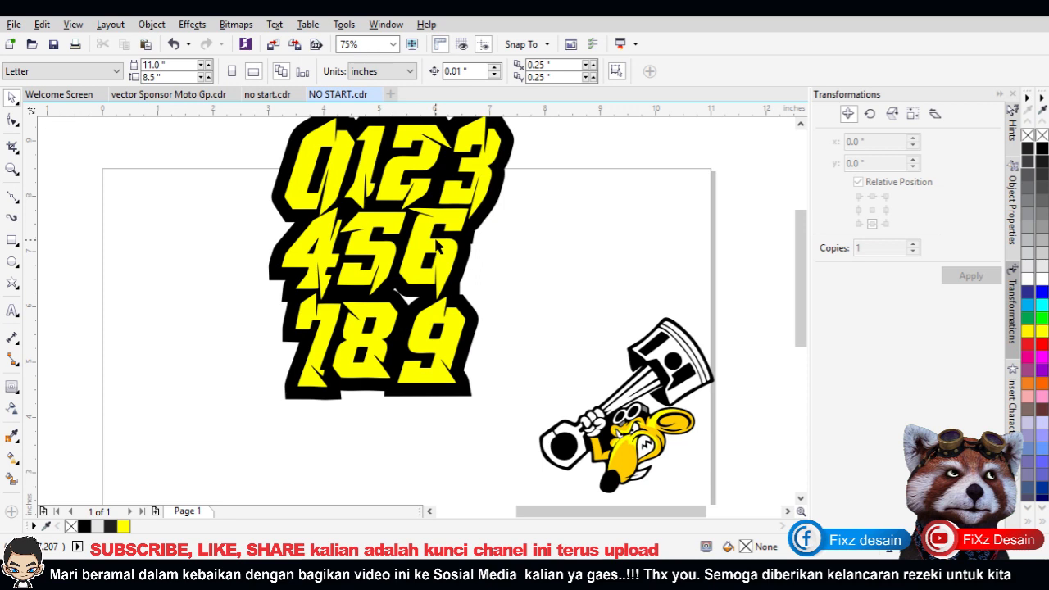
# Step: Place an orange-yellow ellipse of about 5.61 by 1.42 inches inside the numerals as a PowerClip, spanning the first and second rows
pyautogui.hotkey('ctrl', 'v')
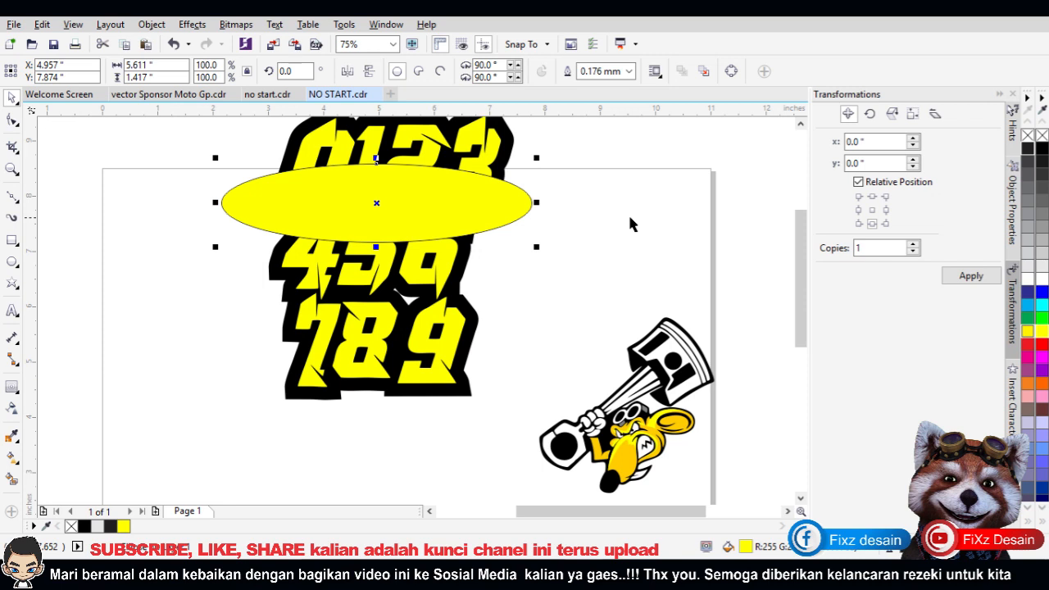
pyautogui.hotkey('shift', 'F11')
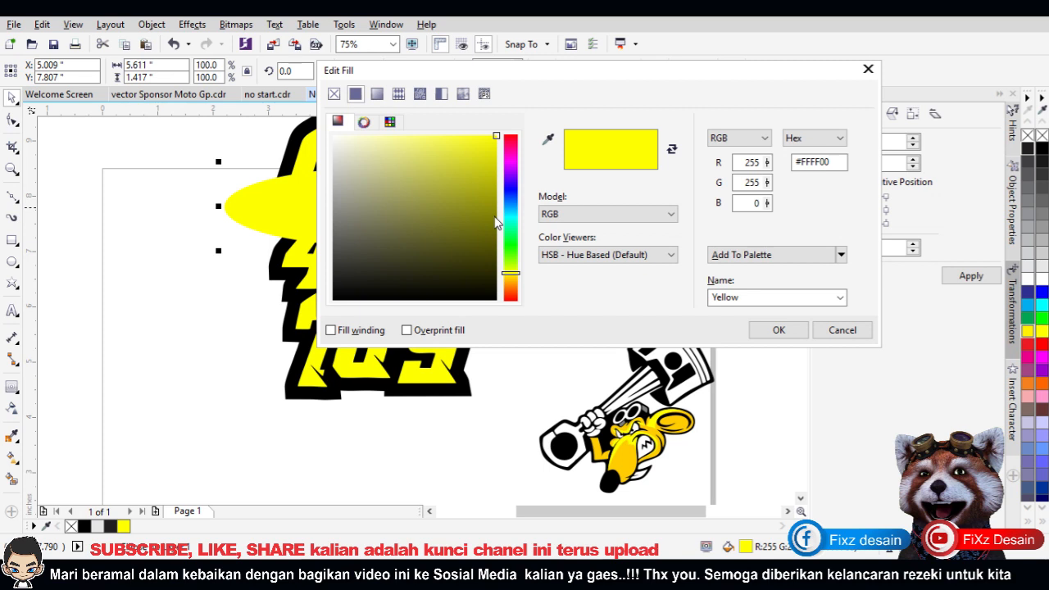
pyautogui.press('Return')
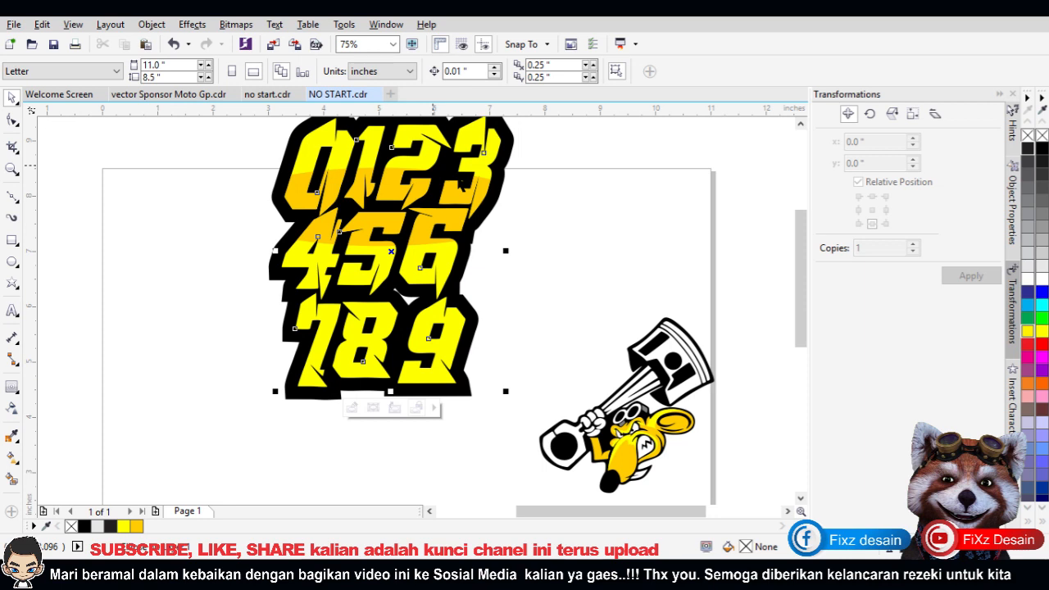
# Step: Edit the numerals' PowerClip contents to add a second orange-yellow ellipse across the second and third rows
pyautogui.keyDown('ctrl'); pyautogui.click(459, 228); pyautogui.keyUp('ctrl')
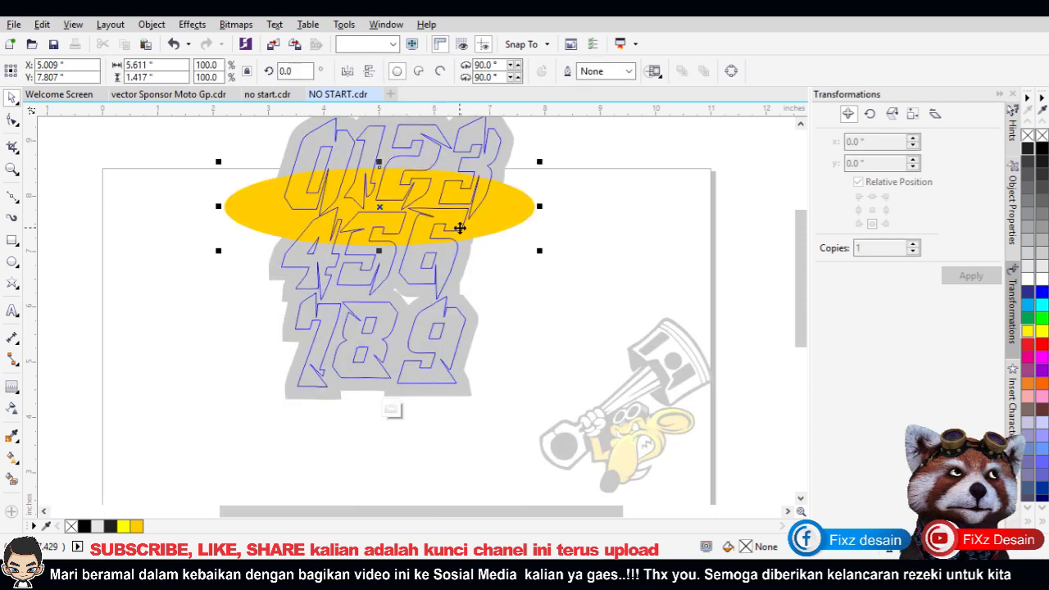
pyautogui.keyDown('ctrl'); pyautogui.click(592, 277); pyautogui.keyUp('ctrl')
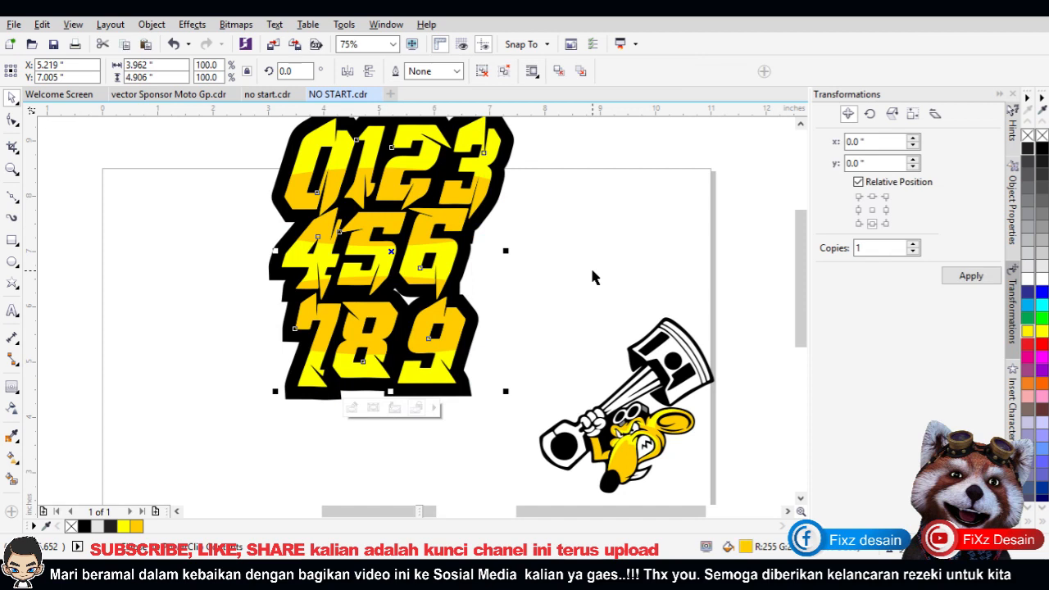
pyautogui.click(592, 277)
pyautogui.scroll(-1, 592, 277)
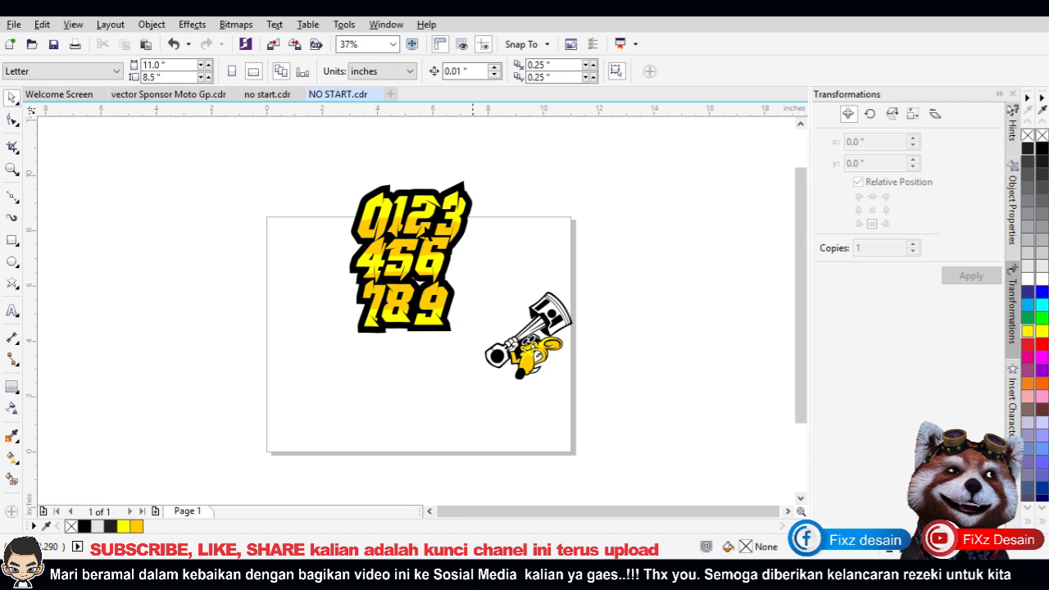
pyautogui.moveTo(472, 250); pyautogui.dragTo(515, 264)
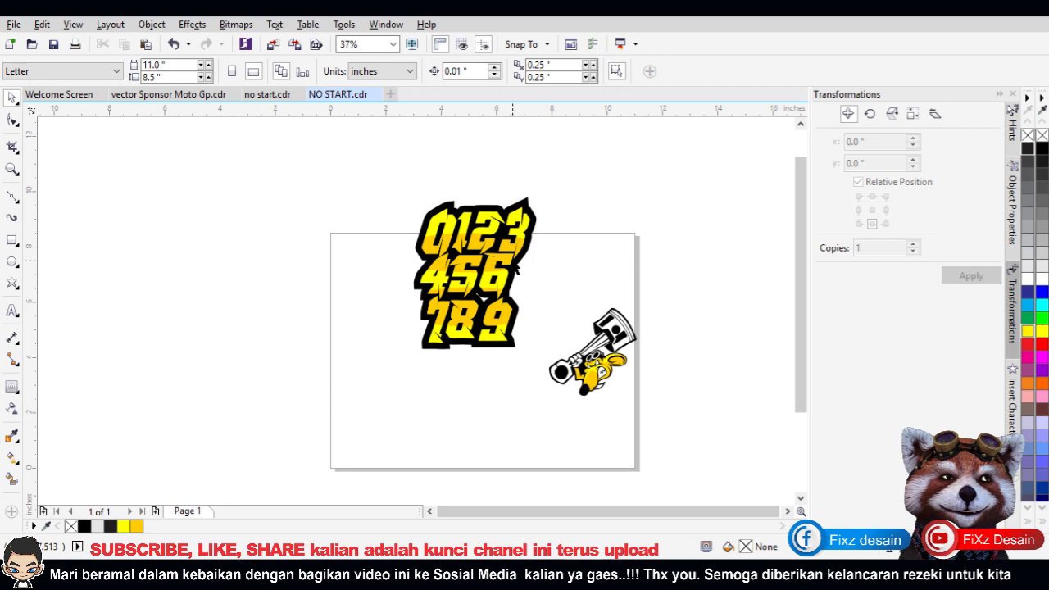
pyautogui.moveTo(513, 261); pyautogui.dragTo(489, 258)
pyautogui.click(561, 352)
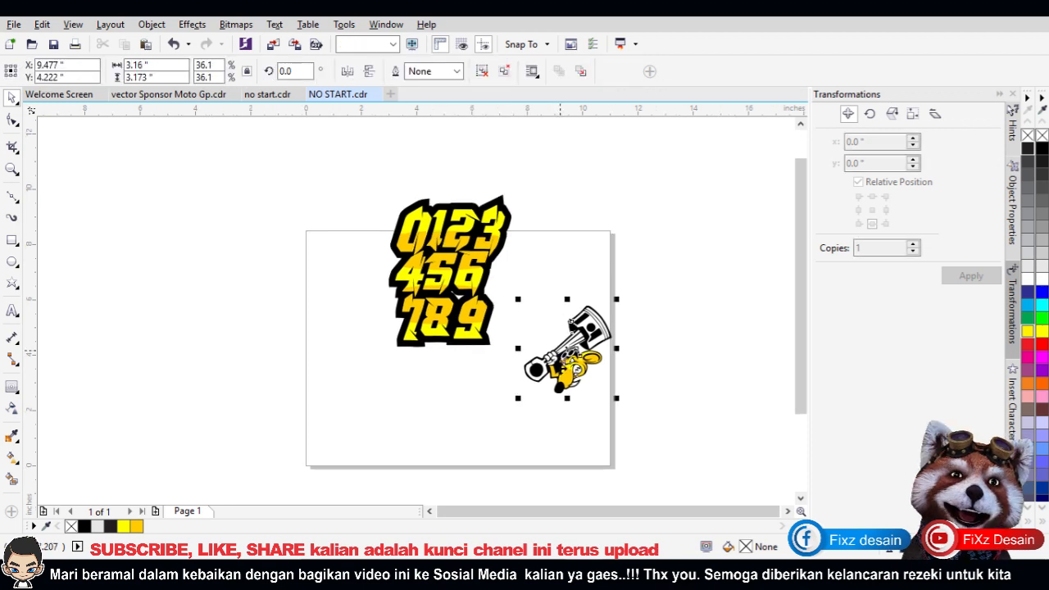
# Step: Enlarge the piston mascot to about 6.17 by 6.2 inches and place it against the left side of the numerals
pyautogui.moveTo(518, 397); pyautogui.dragTo(484, 434)
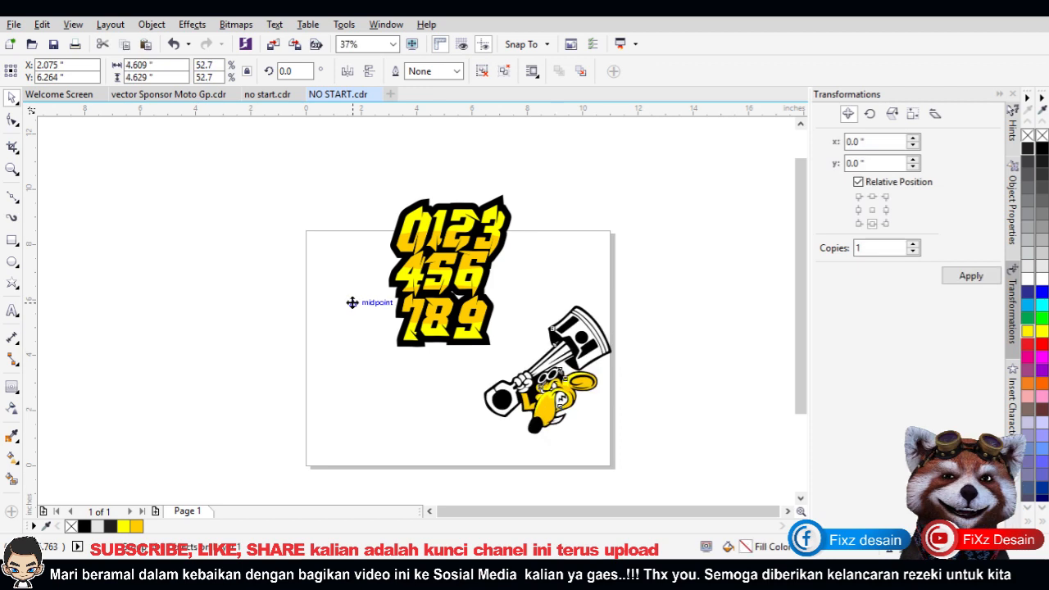
pyautogui.scroll(2, 352, 302)
pyautogui.moveTo(352, 303); pyautogui.dragTo(704, 384)
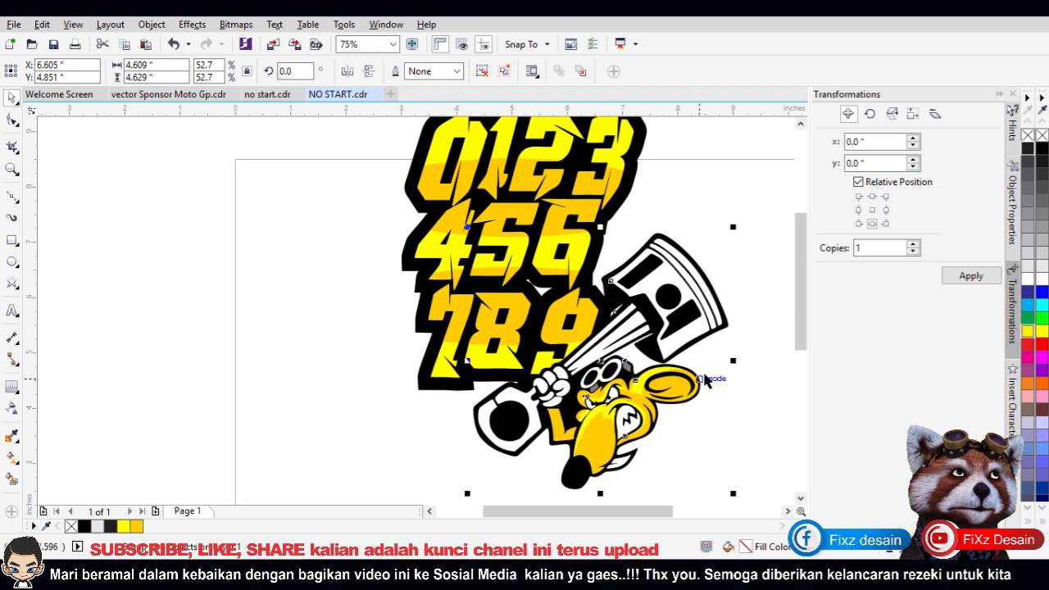
pyautogui.moveTo(639, 377); pyautogui.dragTo(281, 321)
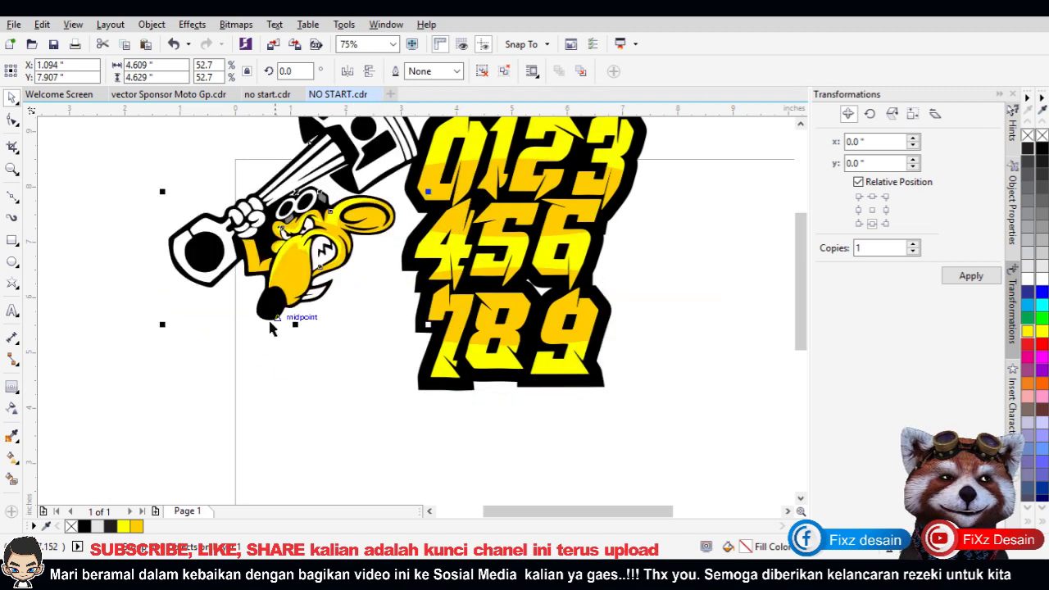
pyautogui.hscroll(-1, 156, 327)
pyautogui.moveTo(10, 436); pyautogui.dragTo(154, 408)
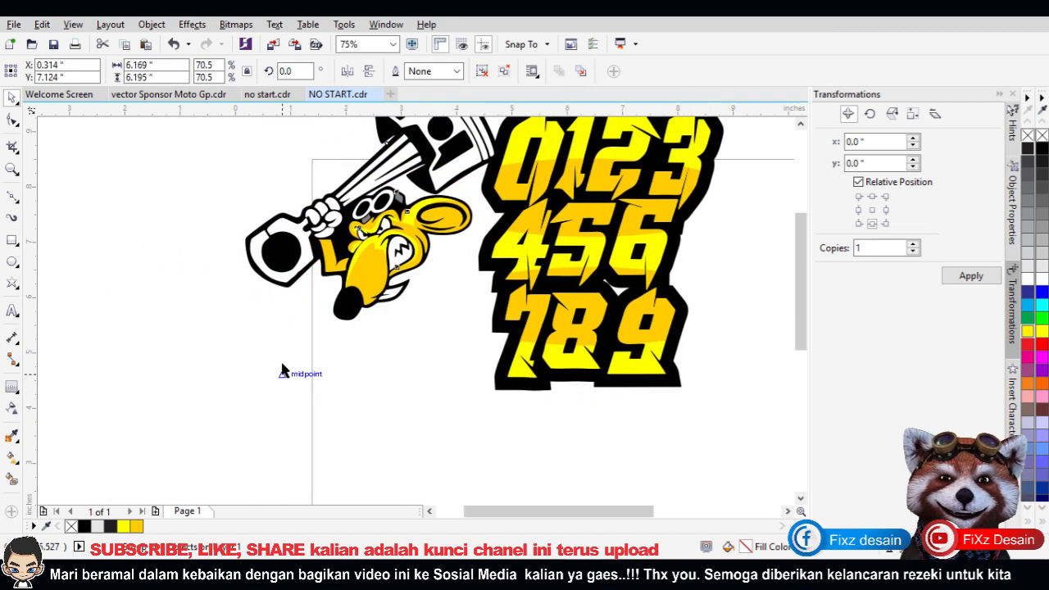
pyautogui.moveTo(329, 320); pyautogui.dragTo(354, 287)
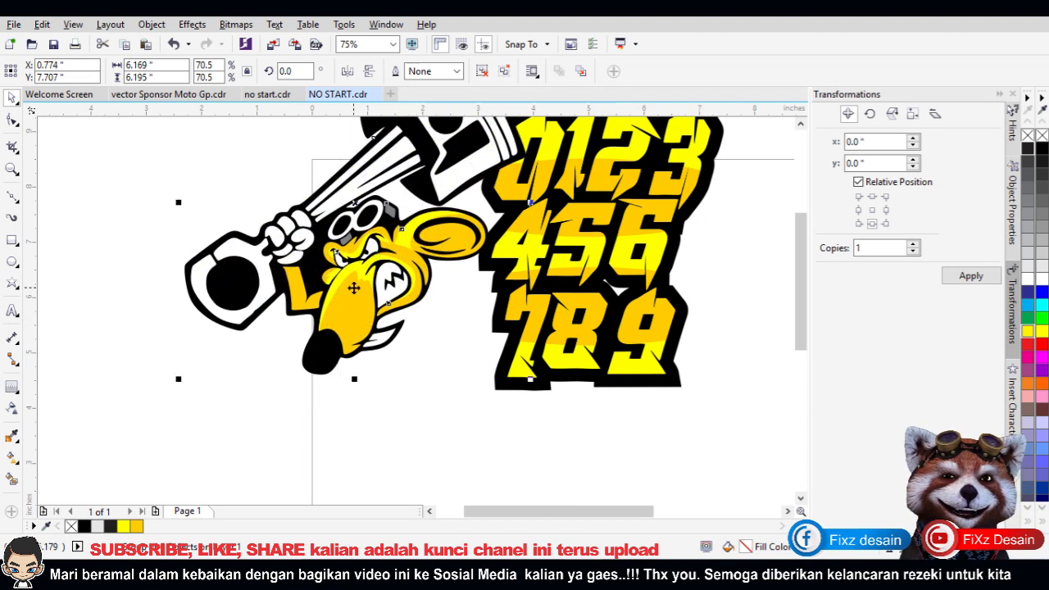
pyautogui.click(622, 338)
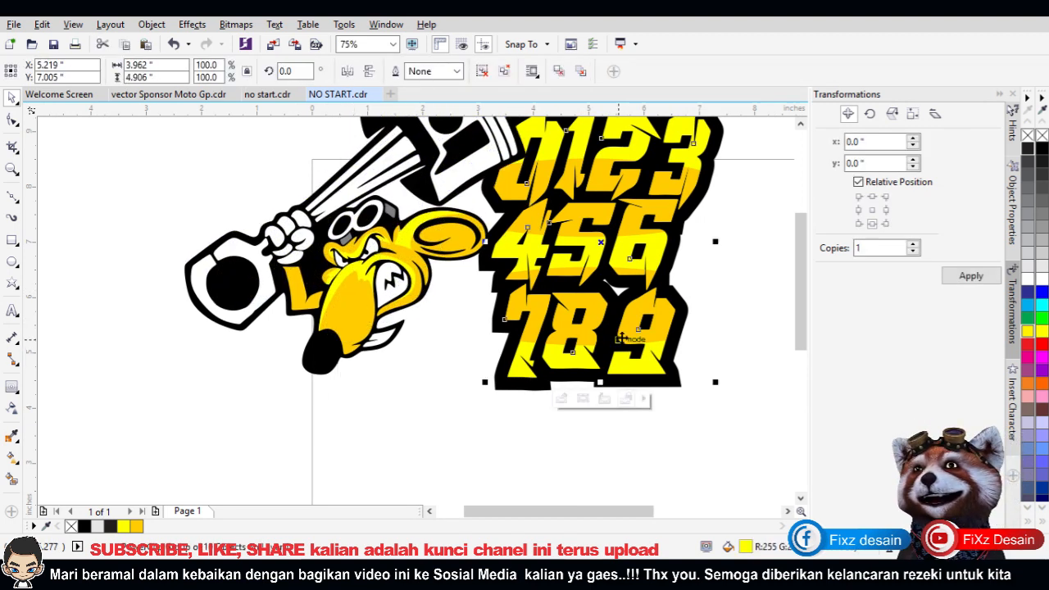
pyautogui.scroll(-1, 522, 336)
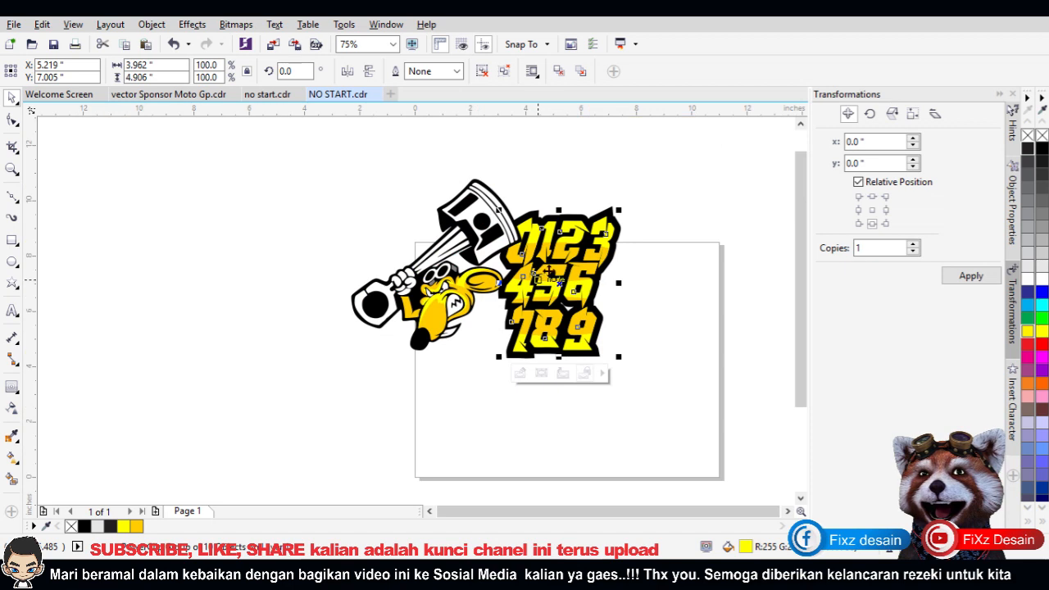
pyautogui.click(651, 288)
# Step: Draw a closed straight-sided backing shape of about 5.19 by 4.42 inches spanning the mascot and the numerals
pyautogui.scroll(1, 545, 307)
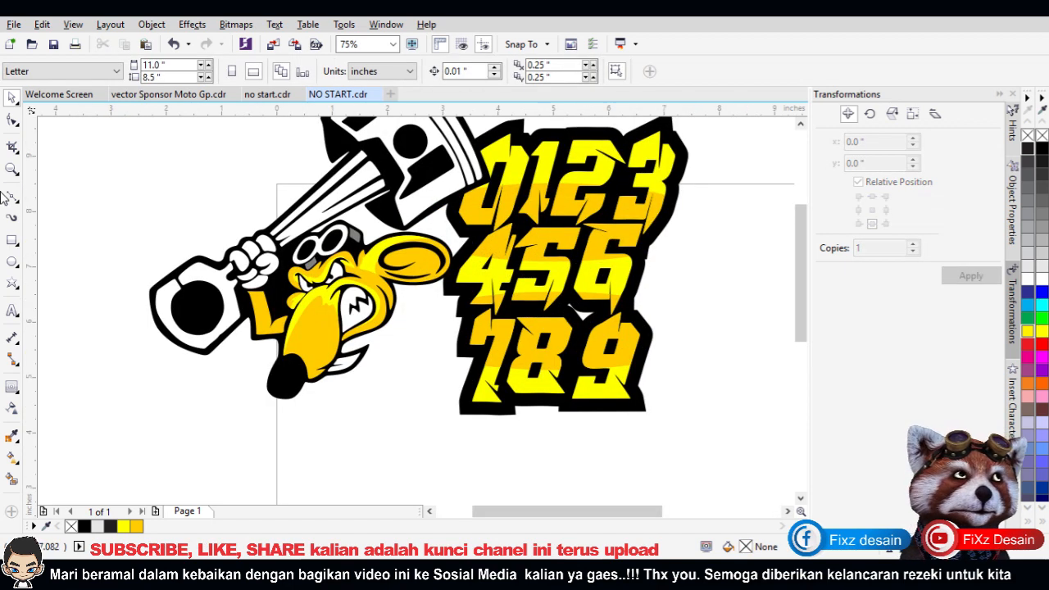
pyautogui.click(12, 199)
pyautogui.moveTo(286, 330); pyautogui.dragTo(349, 412)
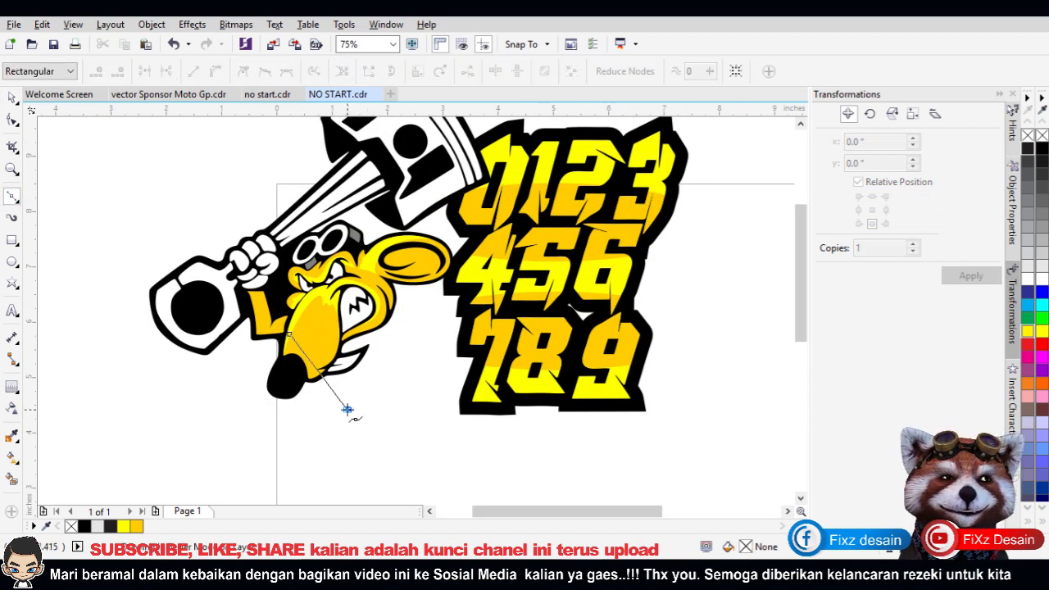
pyautogui.click(501, 413)
pyautogui.click(574, 246)
pyautogui.click(449, 170)
pyautogui.click(290, 333)
pyautogui.scroll(3, 290, 336)
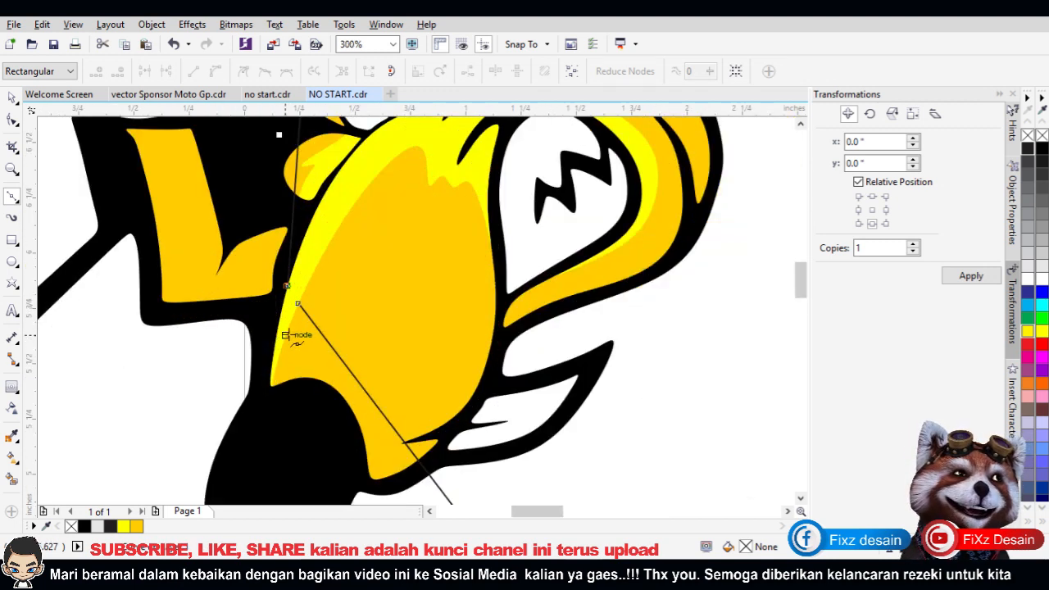
pyautogui.click(13, 97)
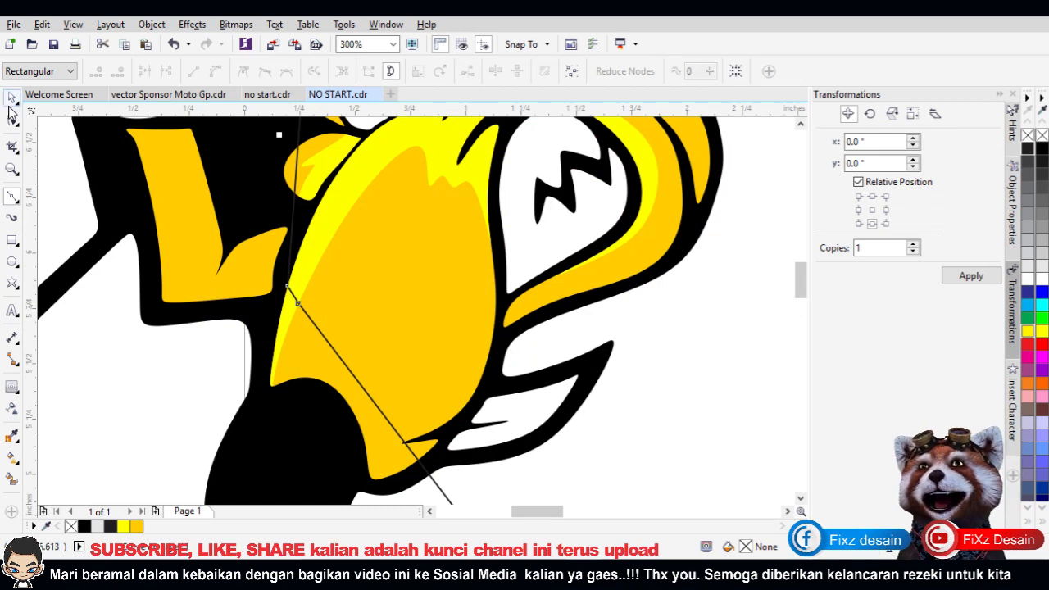
pyautogui.scroll(-3, 258, 263)
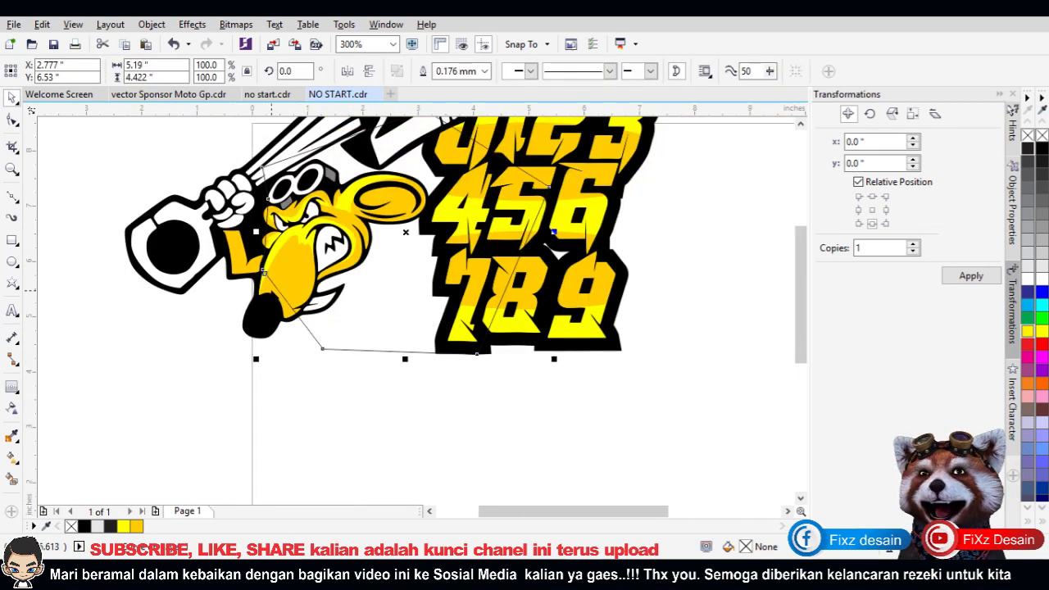
# Step: Fill the backing shape black without an outline and send it behind the mascot and numerals
pyautogui.click(1038, 147)
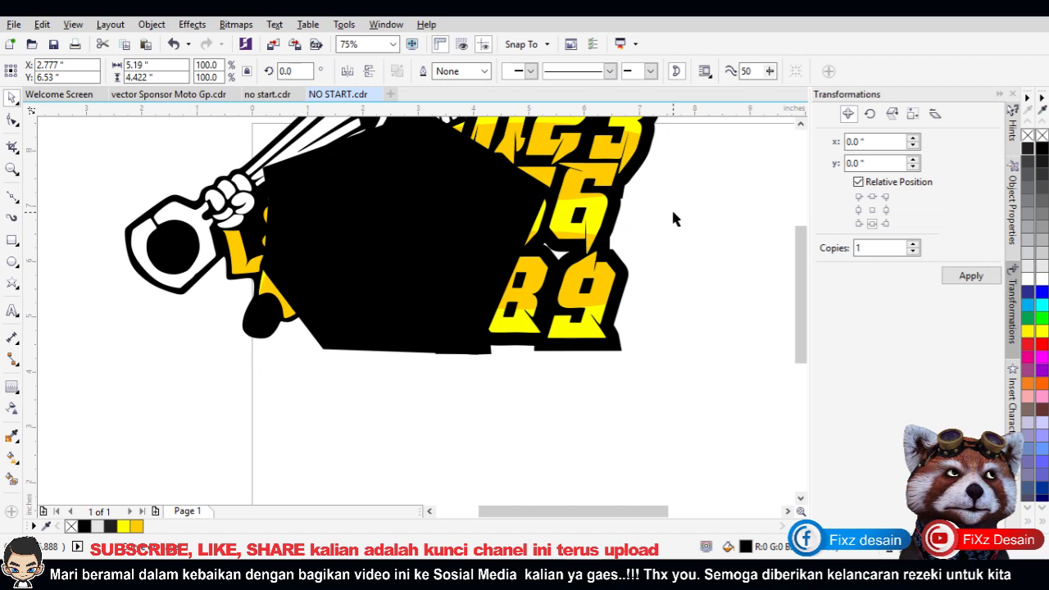
pyautogui.press('Delete')
pyautogui.press('F3')
pyautogui.click(605, 272)
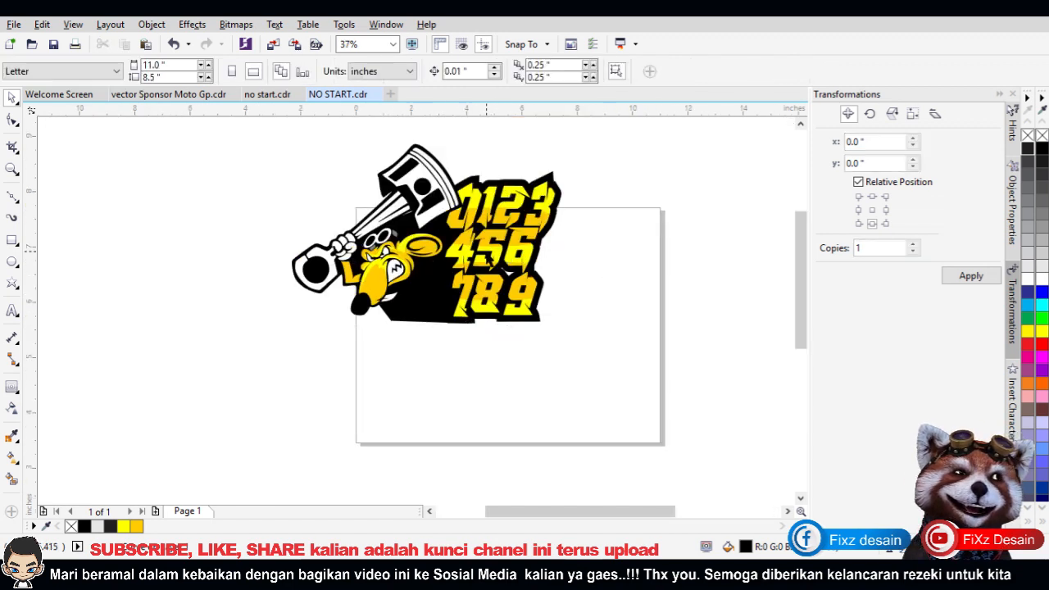
# Step: Add the text MATAMU in 24 pt Arial on the black backing between the mascot's nose and the numeral 7
pyautogui.scroll(1, 432, 238)
pyautogui.scroll(-1, 432, 238)
pyautogui.scroll(1, 432, 238)
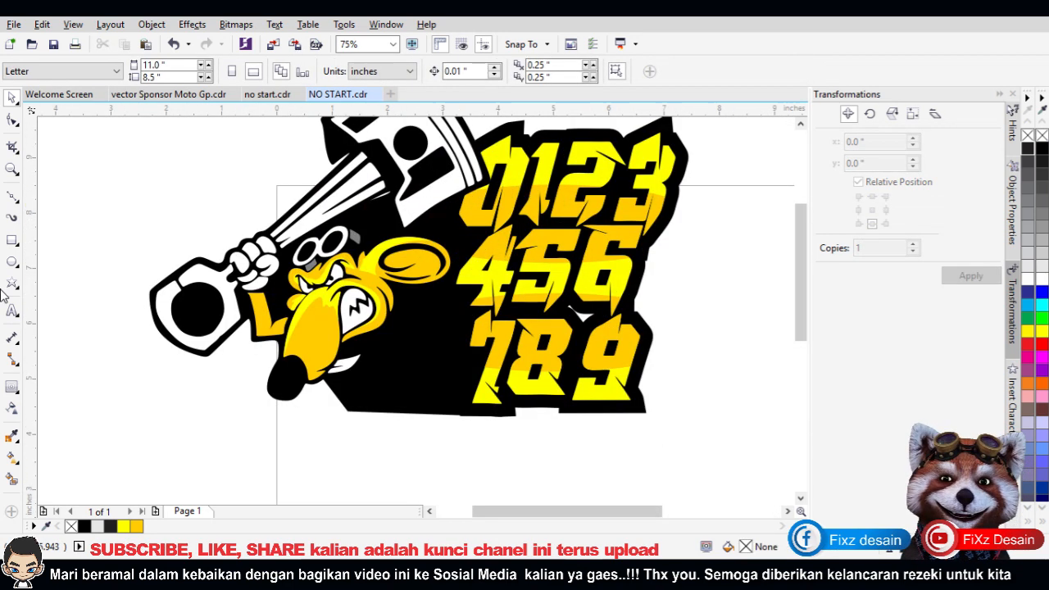
pyautogui.click(13, 310)
pyautogui.click(392, 343)
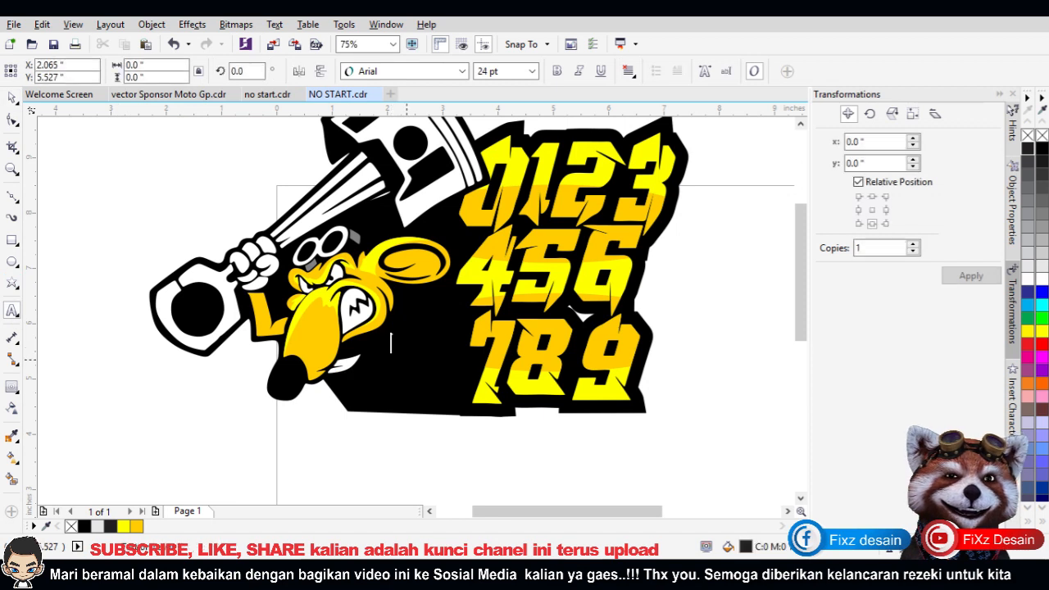
pyautogui.write('MATAMU')
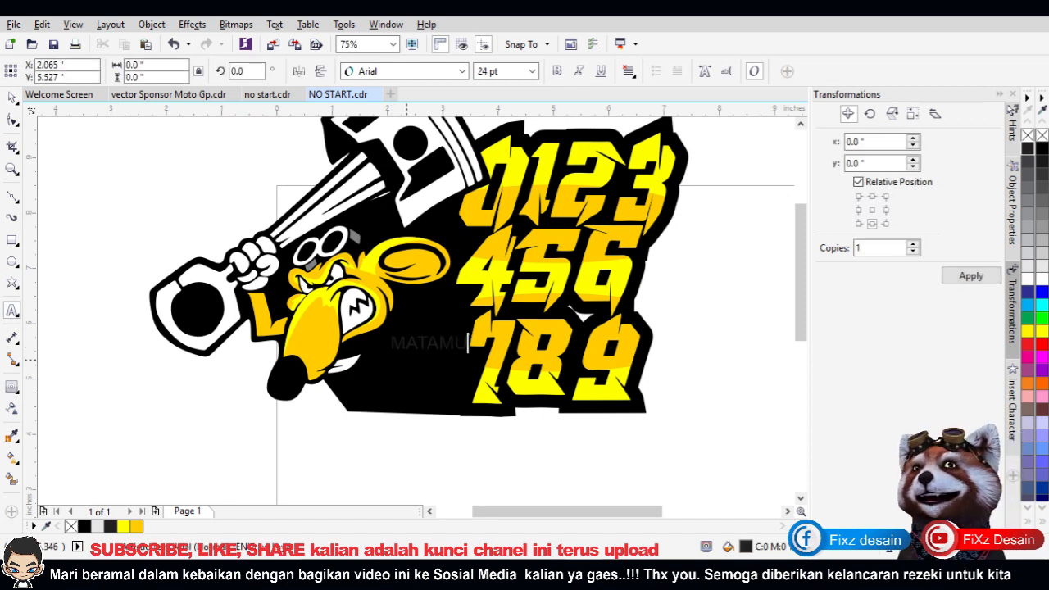
pyautogui.hotkey('ctrl', 'space')
pyautogui.click(12, 96)
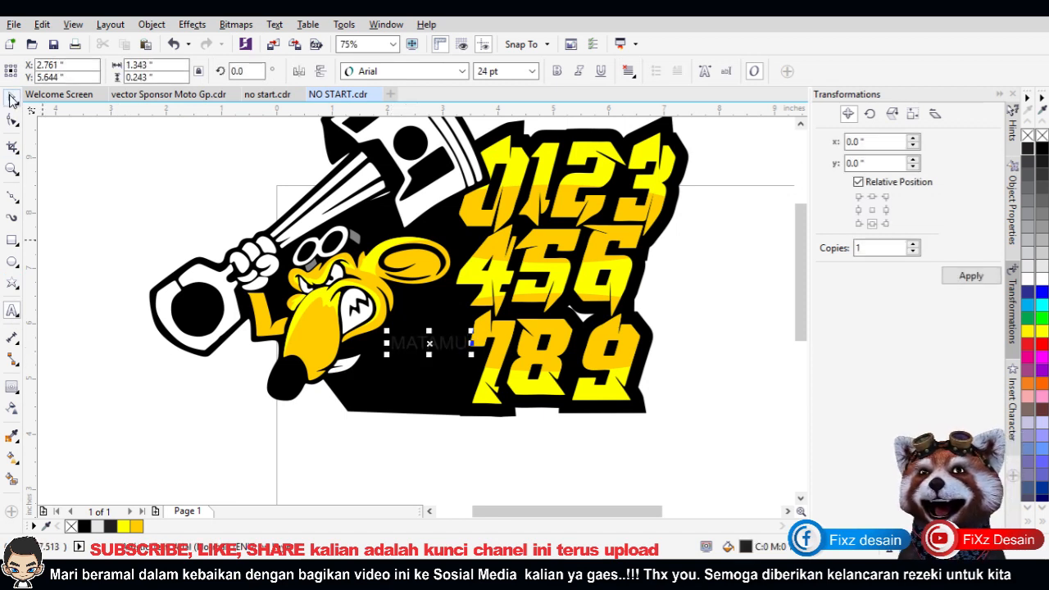
# Step: Enlarge MATAMU to about 35.5 pt, make it bold and white, and rotate it about 34.4 degrees beside the mascot's mouth
pyautogui.moveTo(429, 344); pyautogui.dragTo(477, 393)
pyautogui.click(477, 392)
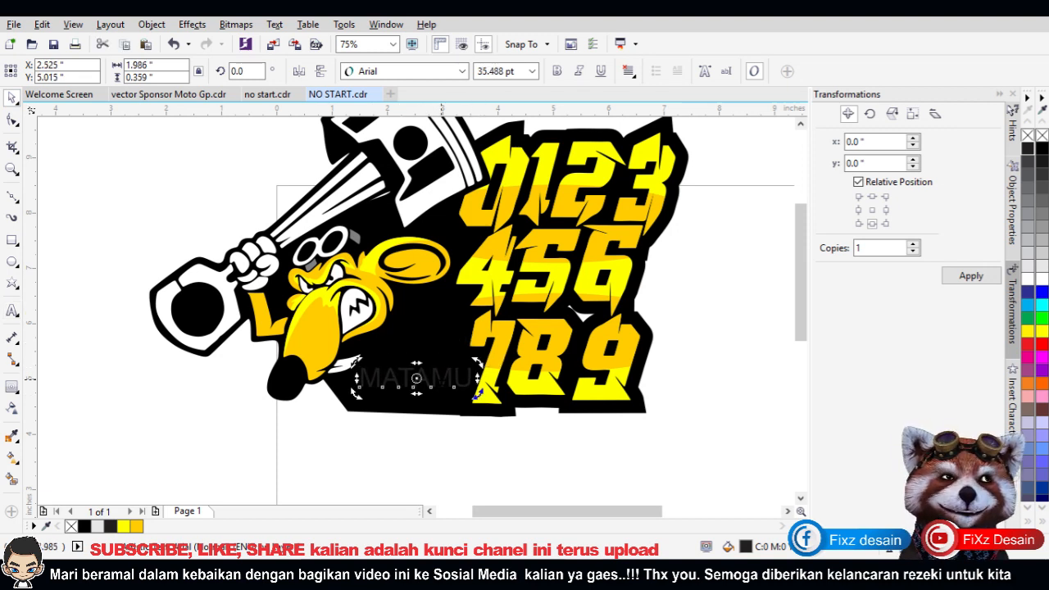
pyautogui.click(556, 72)
pyautogui.click(480, 393)
pyautogui.moveTo(481, 387); pyautogui.dragTo(427, 329)
pyautogui.scroll(2, 458, 320)
pyautogui.scroll(-2, 406, 275)
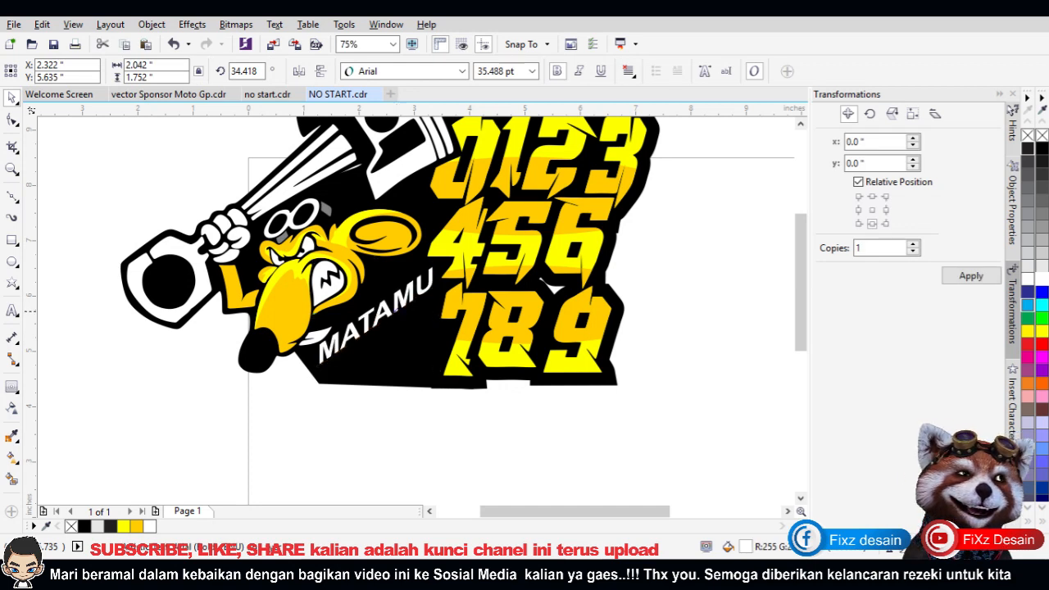
# Step: Duplicate the slanted MATAMU text just below itself and change the copy to JANCUK
pyautogui.moveTo(397, 306); pyautogui.dragTo(408, 329)
pyautogui.doubleClick(407, 318)
pyautogui.hotkey('ctrl', 'a')
pyautogui.write('JANCUK')
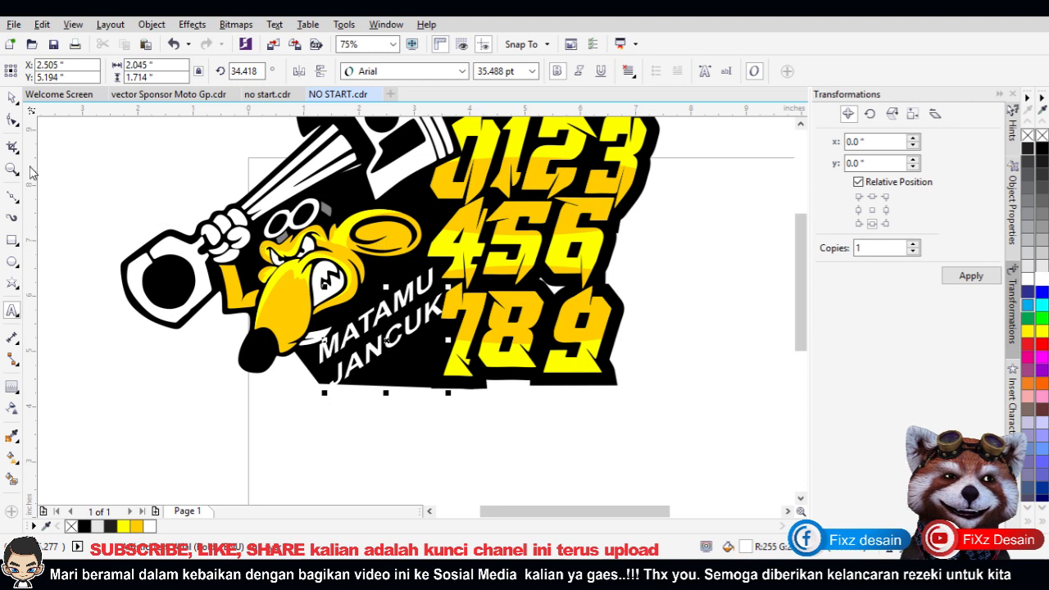
pyautogui.hotkey('ctrl', 'space')
# Step: Scale JANCUK down slightly and position it close beneath MATAMU
pyautogui.moveTo(448, 289); pyautogui.dragTo(423, 308)
pyautogui.moveTo(377, 361); pyautogui.dragTo(385, 348)
pyautogui.click(520, 424)
pyautogui.scroll(-2, 459, 341)
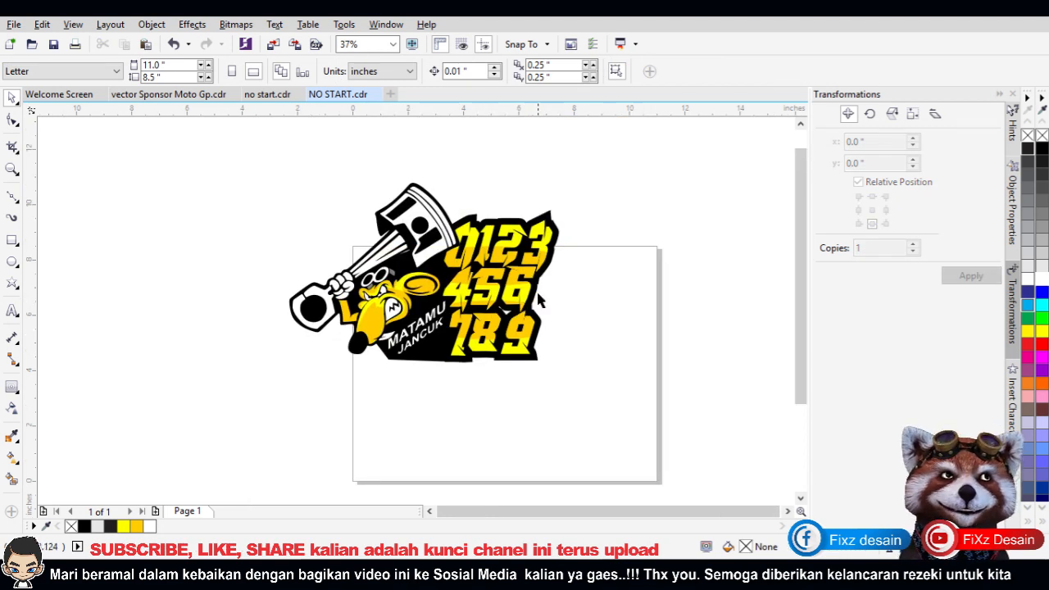
# Step: Draw a 0.25-inch circle to the right of the numerals and a 0.069-inch circle well above it
pyautogui.scroll(-1, 545, 321)
pyautogui.scroll(2, 521, 312)
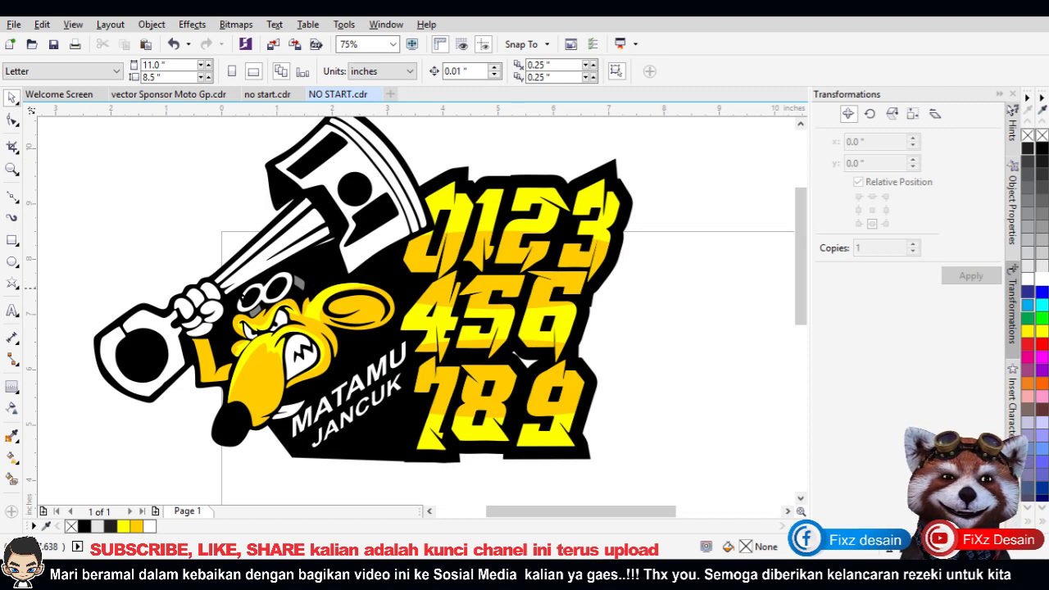
pyautogui.click(11, 262)
pyautogui.moveTo(642, 322)
pyautogui.mouseDown()
pyautogui.moveTo(671, 350)
pyautogui.moveTo(656, 335)
pyautogui.mouseUp()
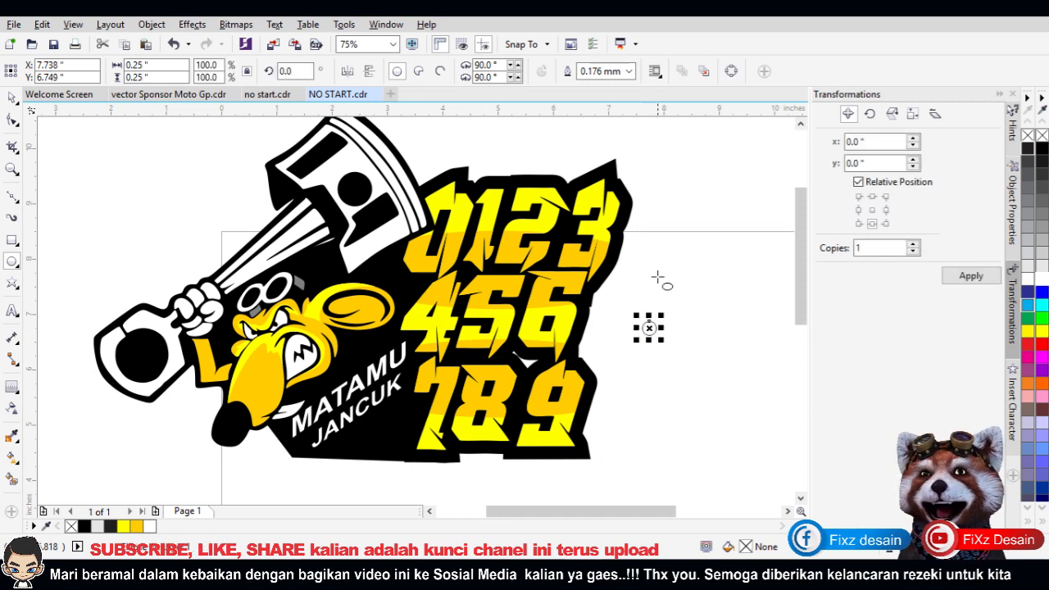
pyautogui.click(666, 161)
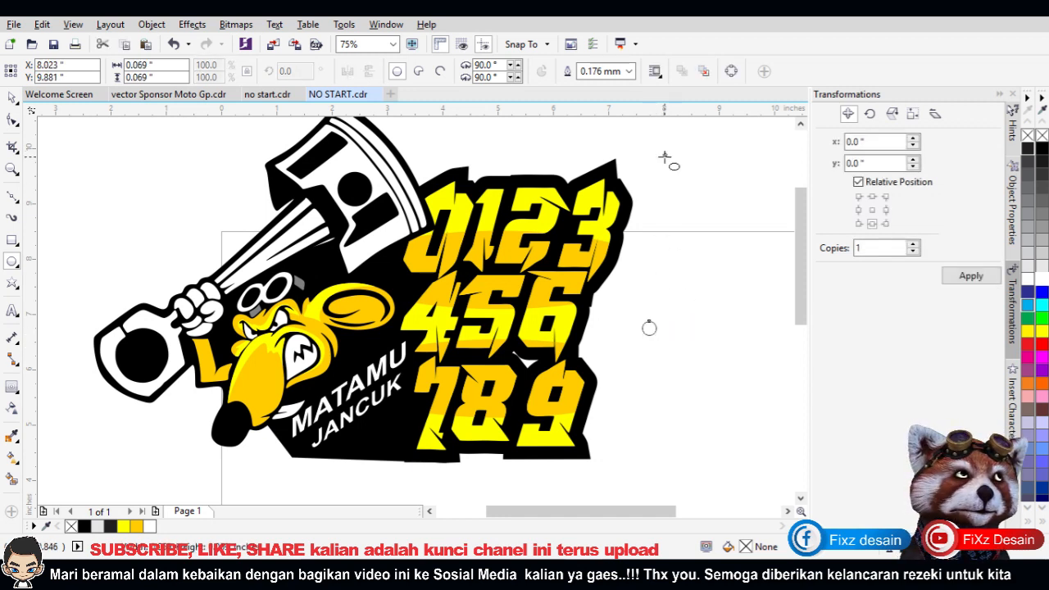
pyautogui.scroll(2, 667, 155)
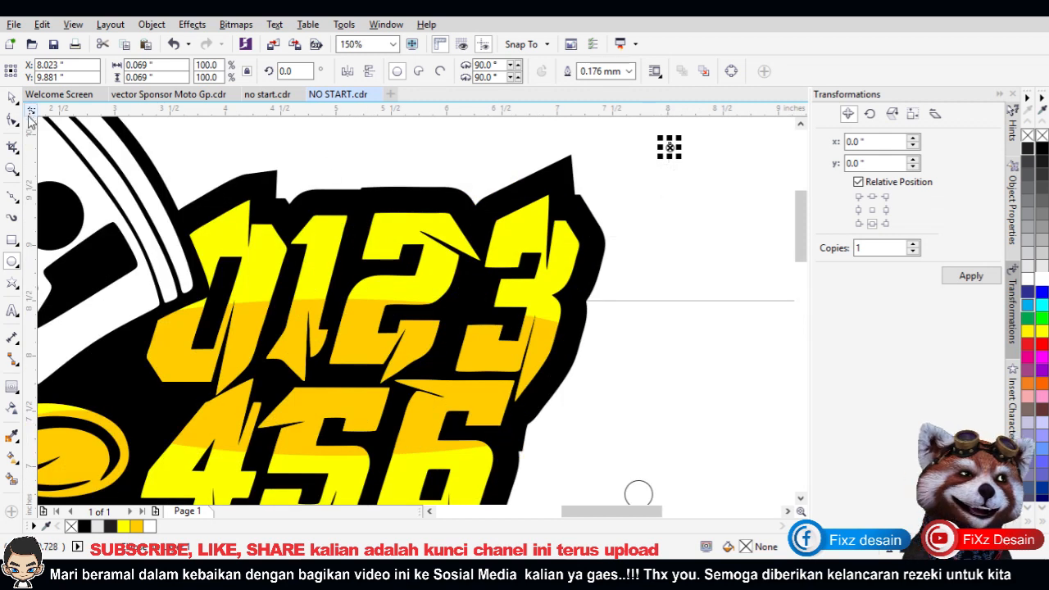
pyautogui.scroll(-2, 651, 278)
# Step: Fill both circles solid black and remove their outlines
pyautogui.moveTo(746, 455); pyautogui.dragTo(639, 199)
pyautogui.click(1041, 148)
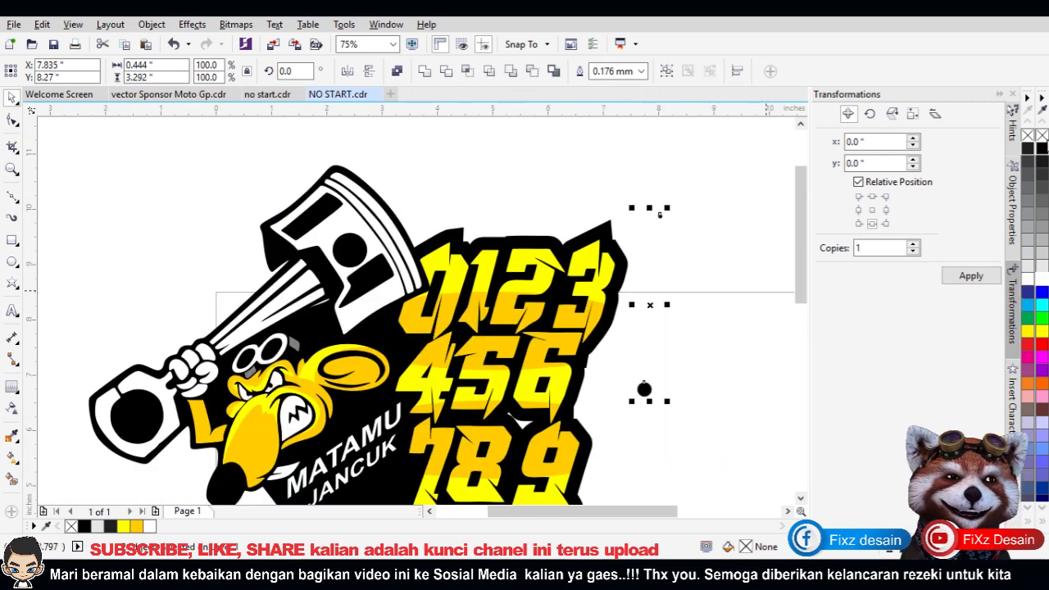
pyautogui.click(747, 251)
# Step: Blend the large circle into the small one with 10 steps to form a tapering column of dots
pyautogui.click(12, 387)
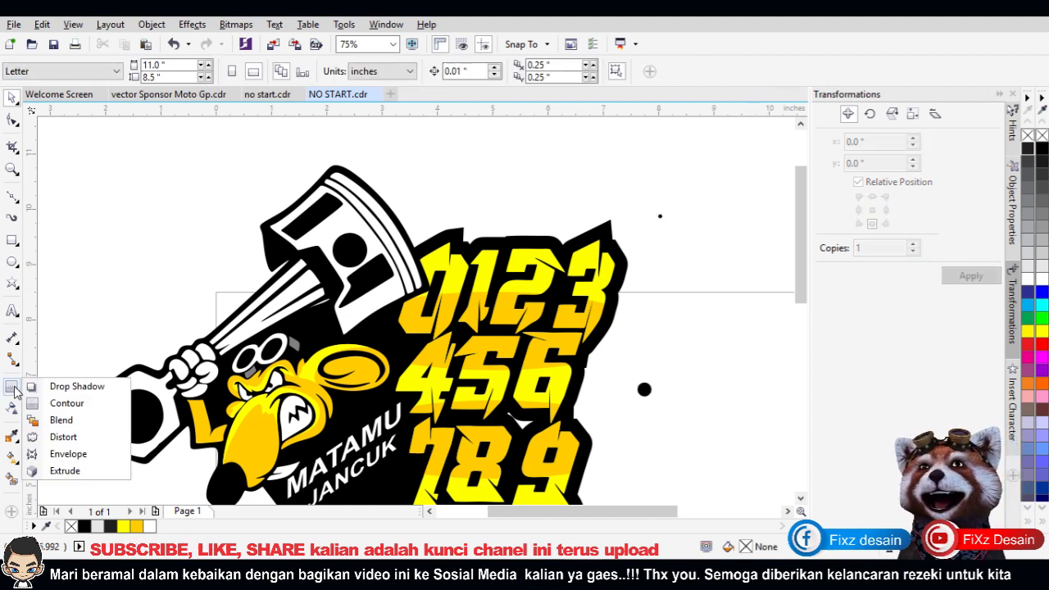
pyautogui.click(61, 420)
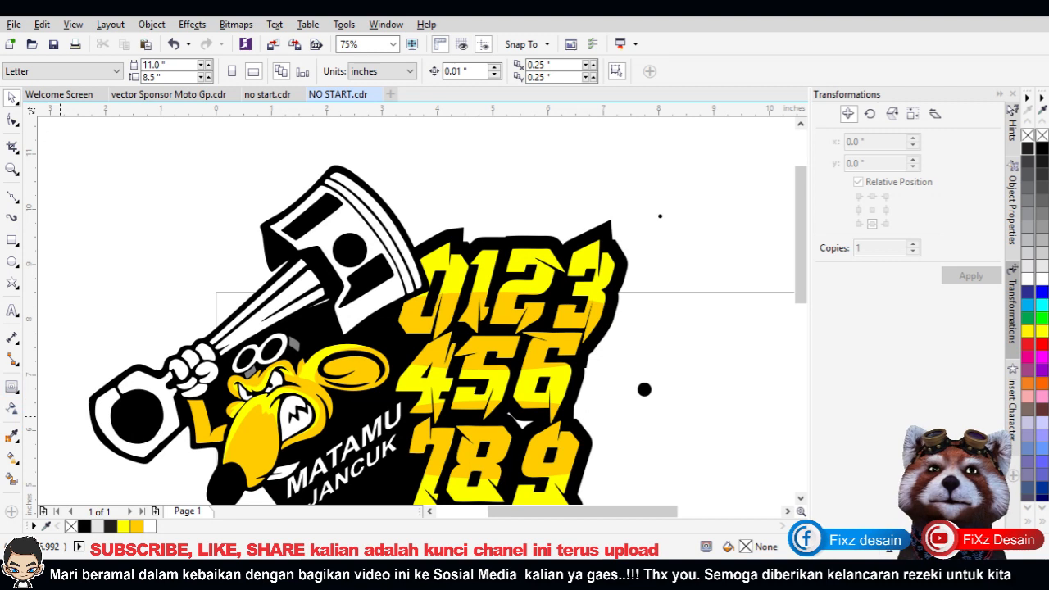
pyautogui.click(644, 391)
pyautogui.moveTo(646, 392); pyautogui.dragTo(659, 219)
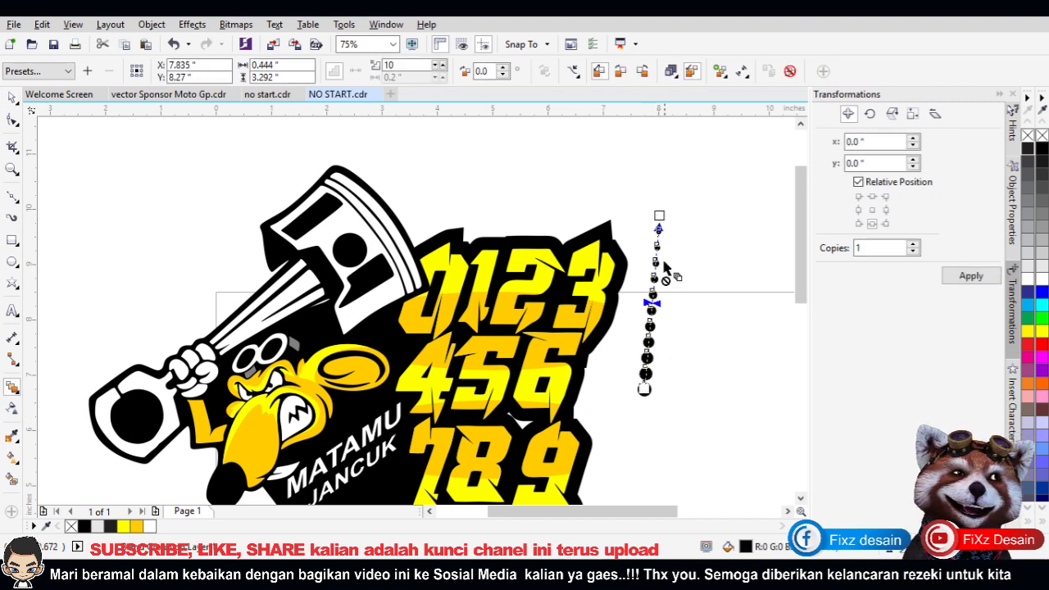
pyautogui.click(12, 97)
pyautogui.click(695, 286)
# Step: Duplicate the dot column six times to the right, offsetting each copy horizontally by 0.444 inches
pyautogui.click(651, 350)
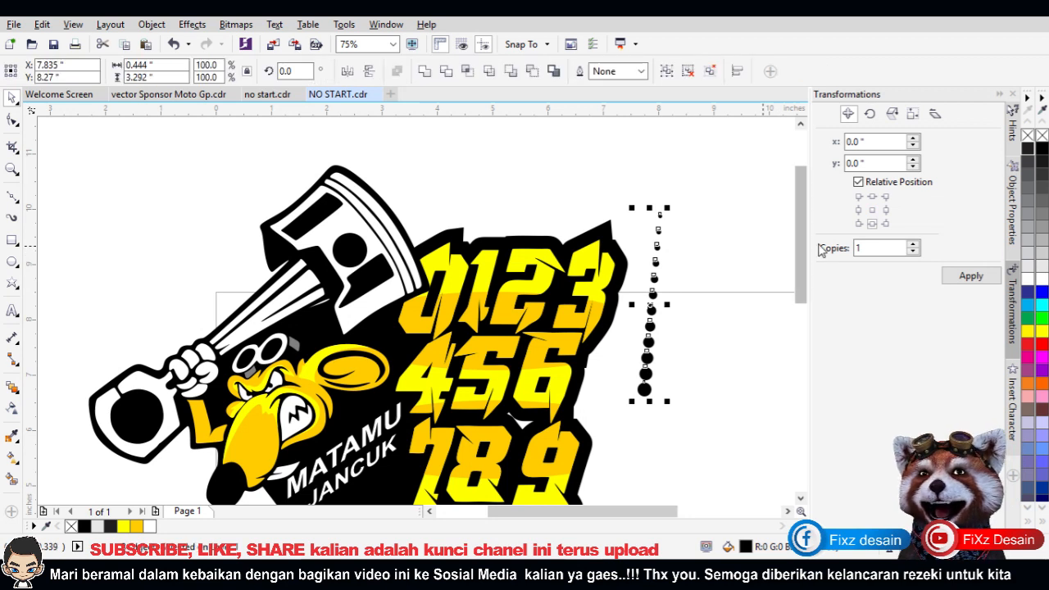
pyautogui.click(887, 211)
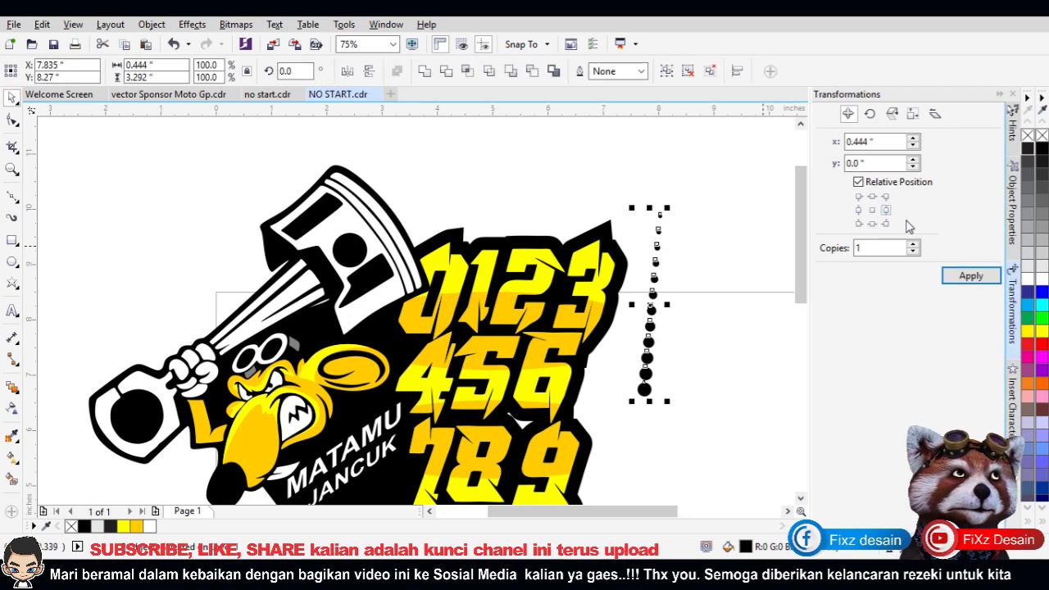
pyautogui.click(971, 277)
pyautogui.click(971, 276)
pyautogui.click(971, 276)
pyautogui.click(971, 276)
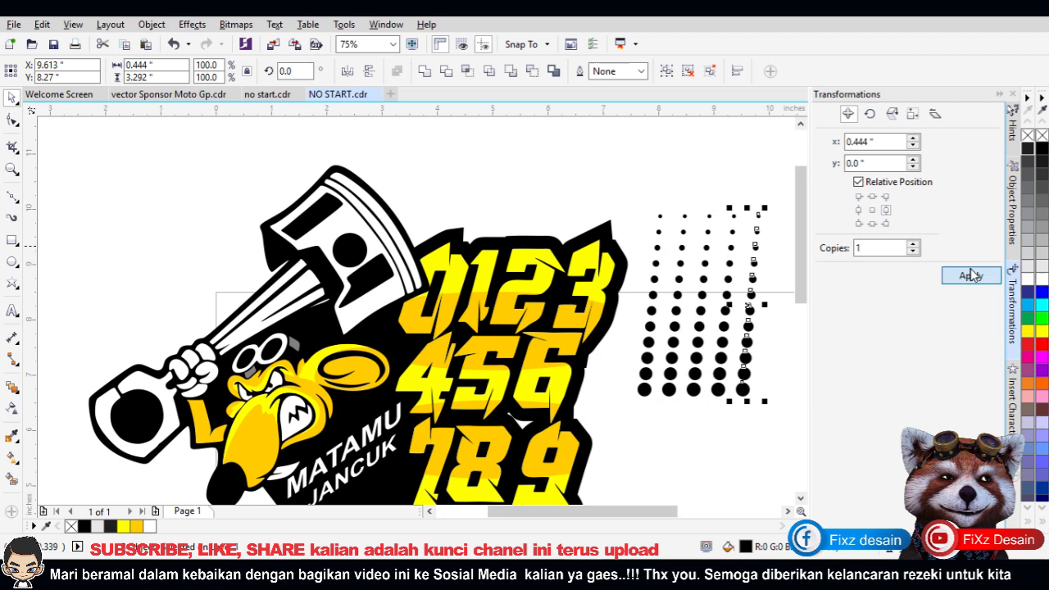
pyautogui.click(971, 276)
pyautogui.click(971, 276)
# Step: Undo the last duplicated dot column
pyautogui.scroll(-2, 729, 238)
pyautogui.click(627, 245)
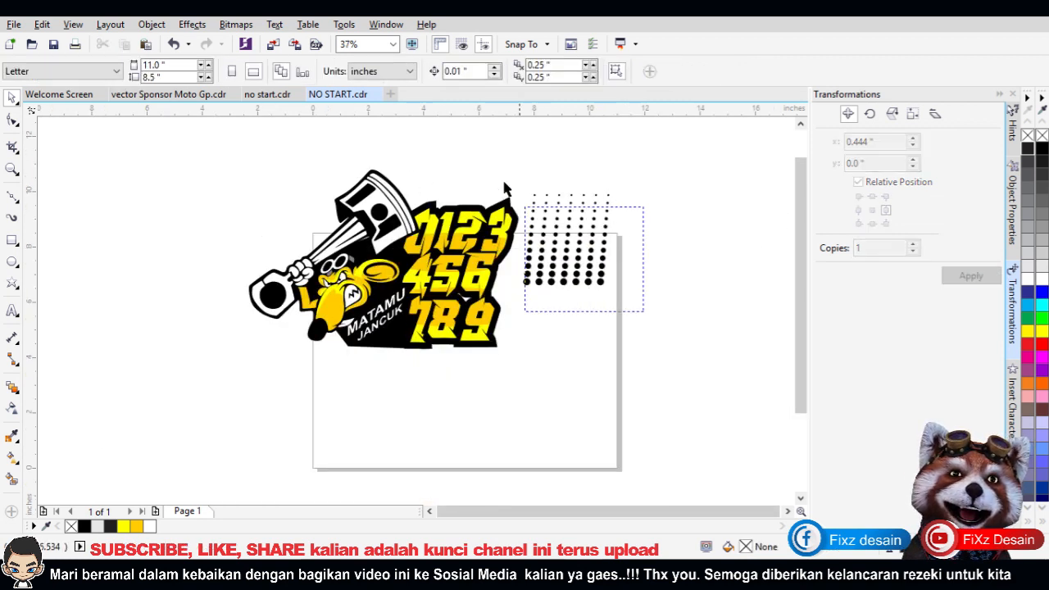
pyautogui.scroll(2, 595, 265)
pyautogui.hotkey('ctrl', 'z')
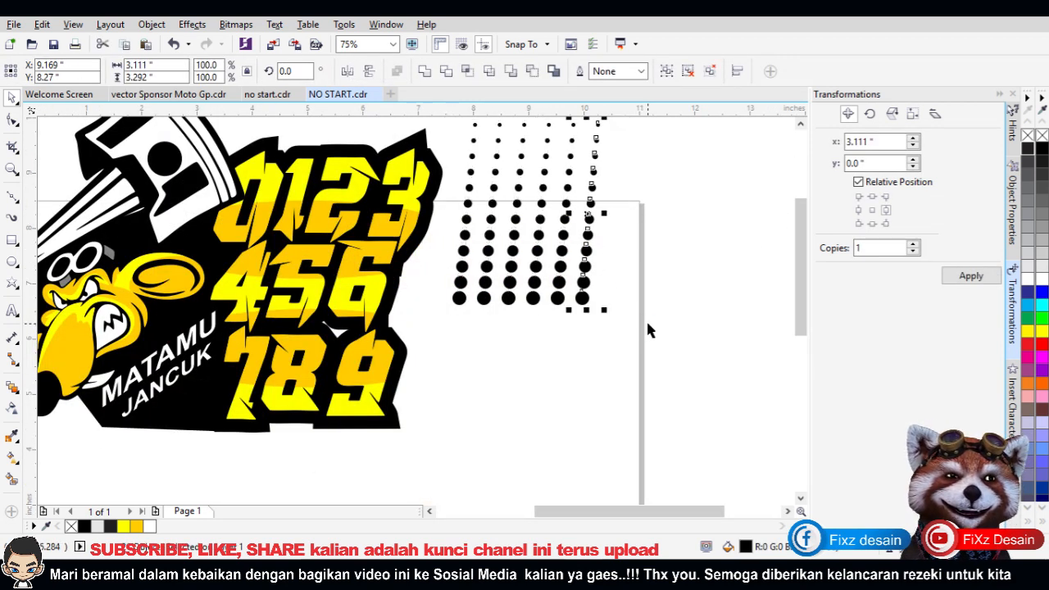
# Step: Undo the remaining duplicated dot columns until only the original column is left
pyautogui.hotkey('ctrl', 'z')
pyautogui.hotkey('ctrl', 'z')
pyautogui.hotkey('ctrl', 'z')
pyautogui.hotkey('ctrl', 'z')
pyautogui.hotkey('ctrl', 'z')
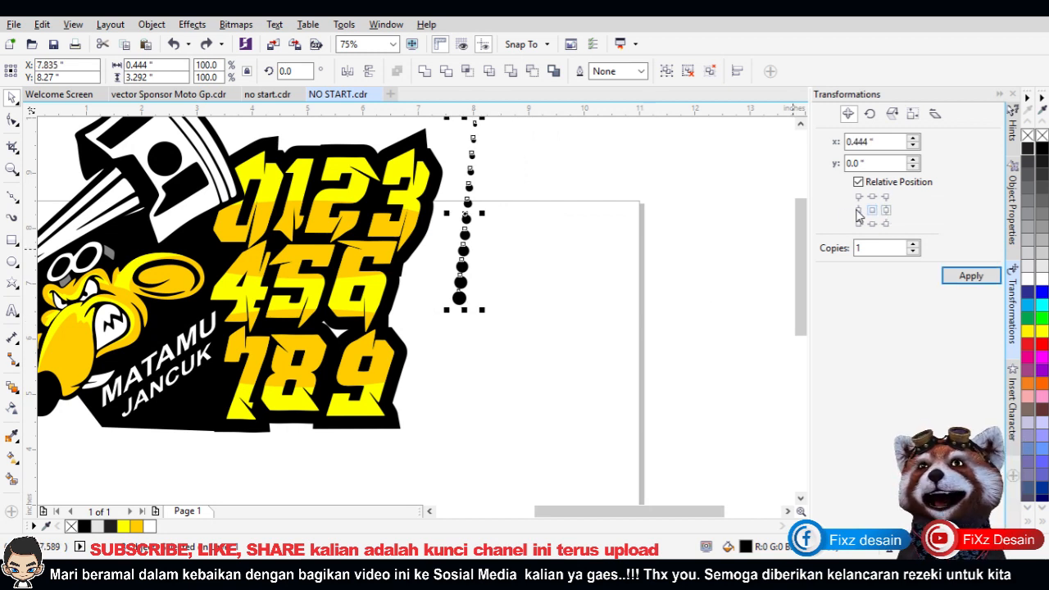
# Step: Change the document's measurement units to millimeters
pyautogui.click(580, 184)
pyautogui.click(403, 73)
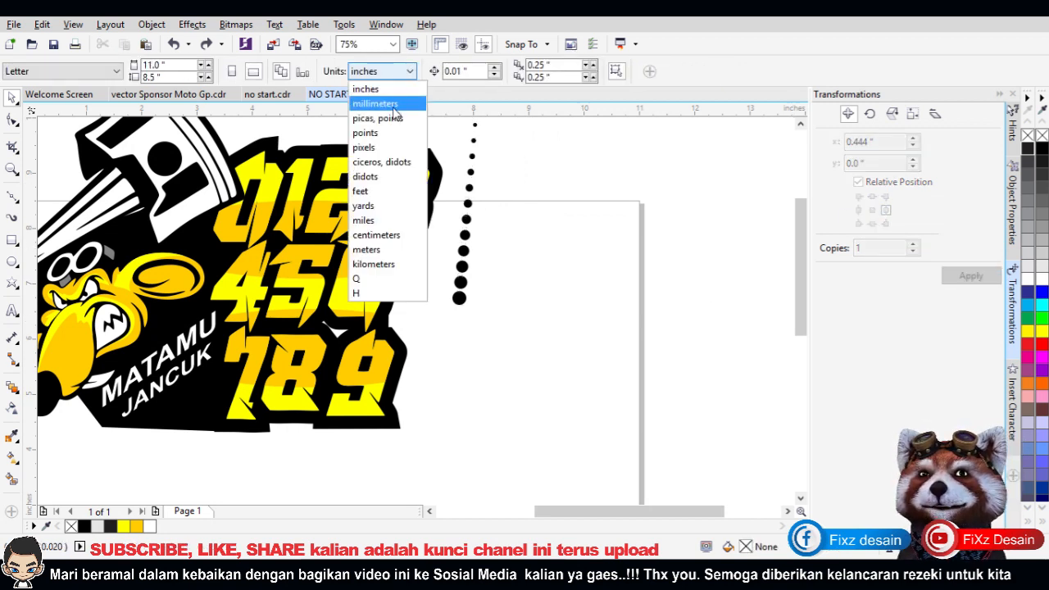
pyautogui.click(393, 104)
pyautogui.scroll(1, 437, 117)
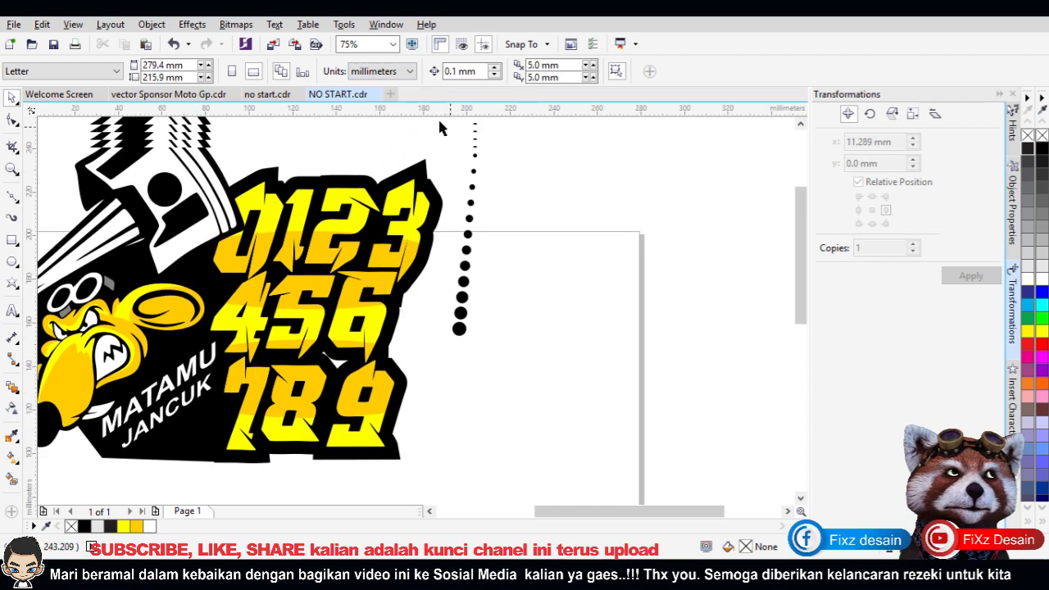
# Step: Skew the slanted dot column so that it stands upright
pyautogui.click(453, 212)
pyautogui.click(461, 329)
pyautogui.moveTo(464, 340); pyautogui.dragTo(485, 347)
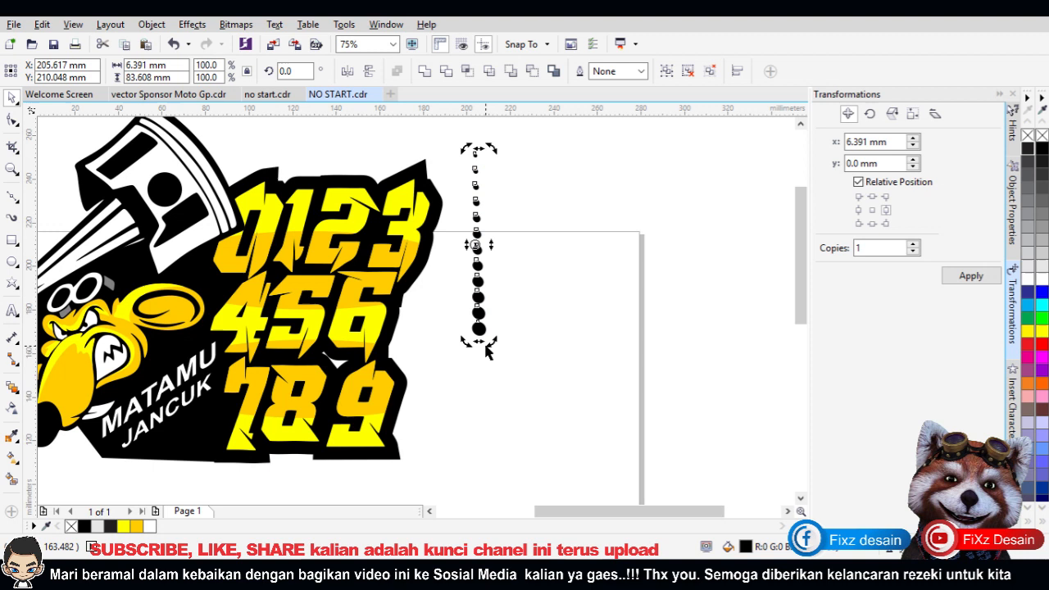
pyautogui.click(475, 350)
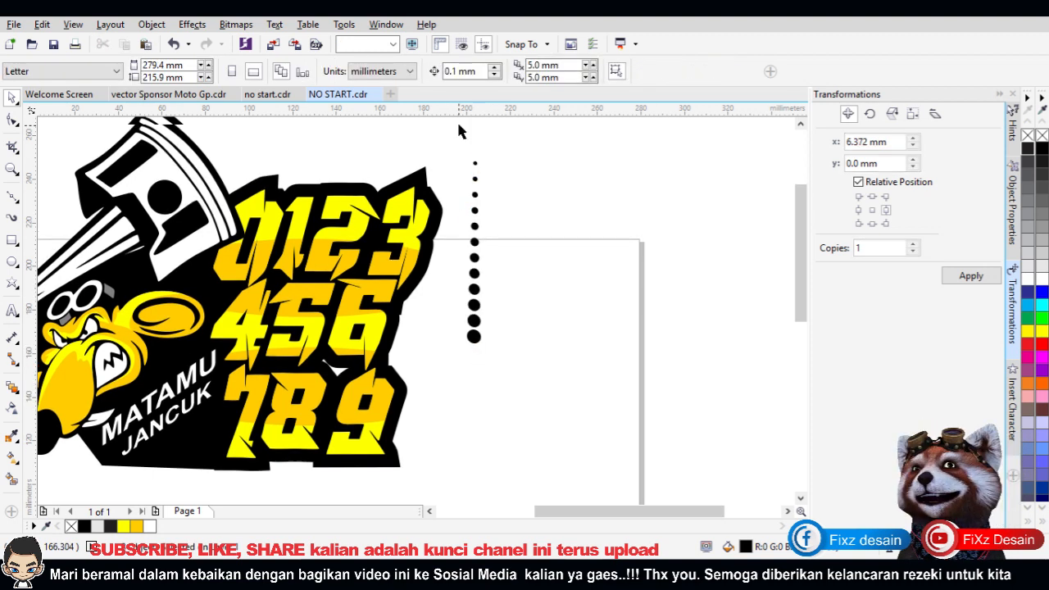
# Step: Select the whole upright dot column and set its relative horizontal offset to 3.372 mm
pyautogui.moveTo(459, 131); pyautogui.dragTo(492, 354)
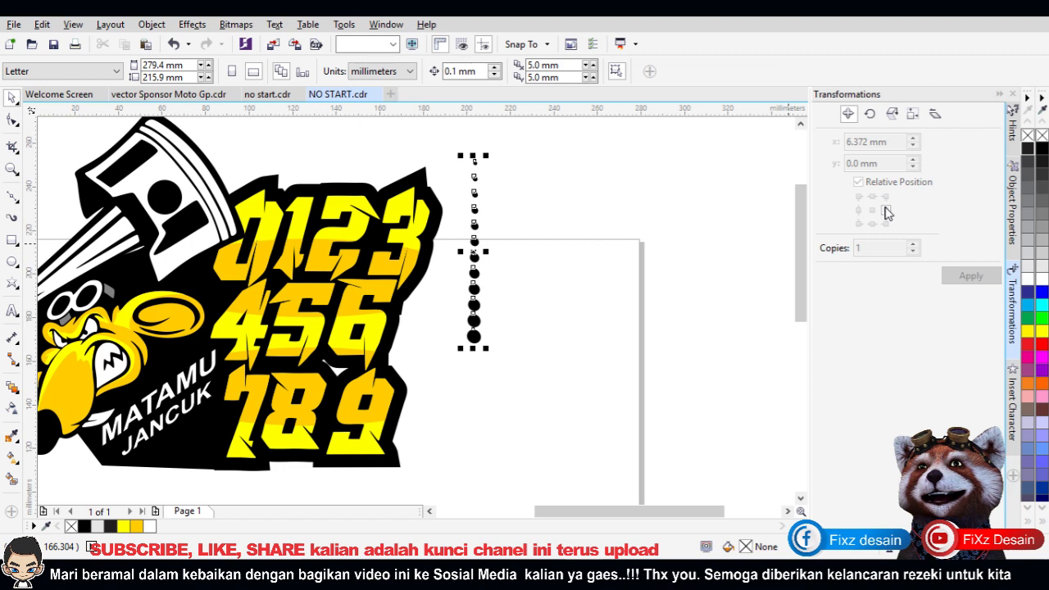
pyautogui.click(851, 142)
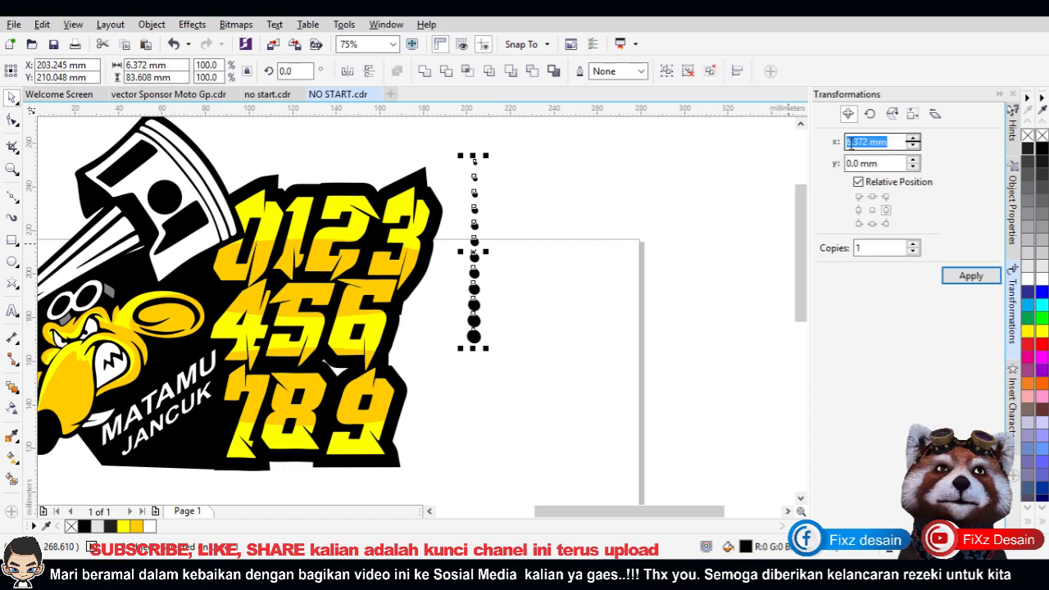
pyautogui.moveTo(851, 143); pyautogui.dragTo(844, 142)
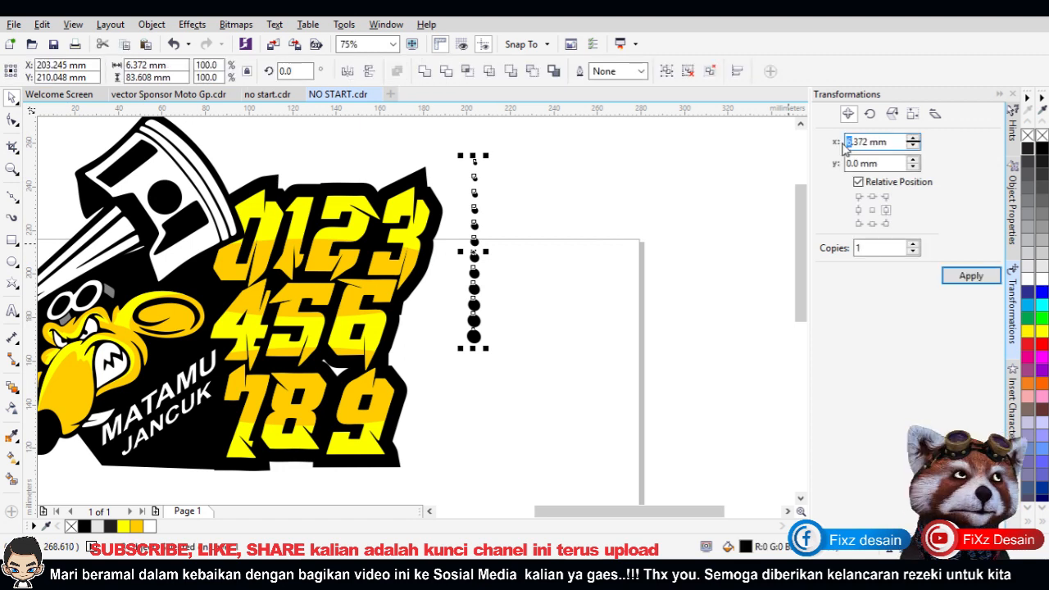
pyautogui.write('3')
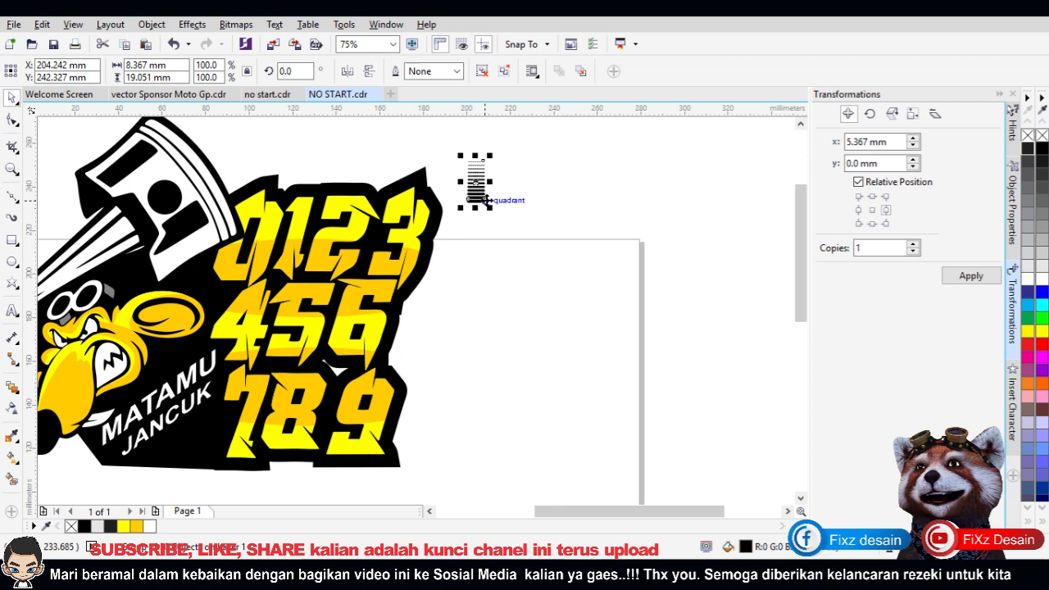
# Step: Move the small block of dots down and to the right on the empty area beside the numbers
pyautogui.moveTo(486, 200); pyautogui.dragTo(518, 264)
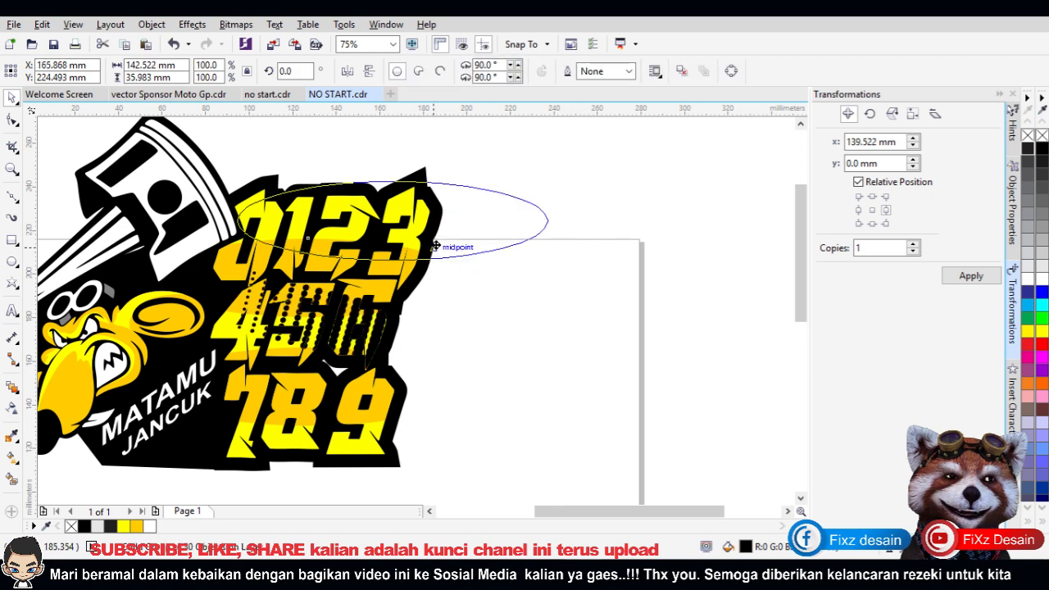
pyautogui.moveTo(435, 246); pyautogui.dragTo(435, 246)
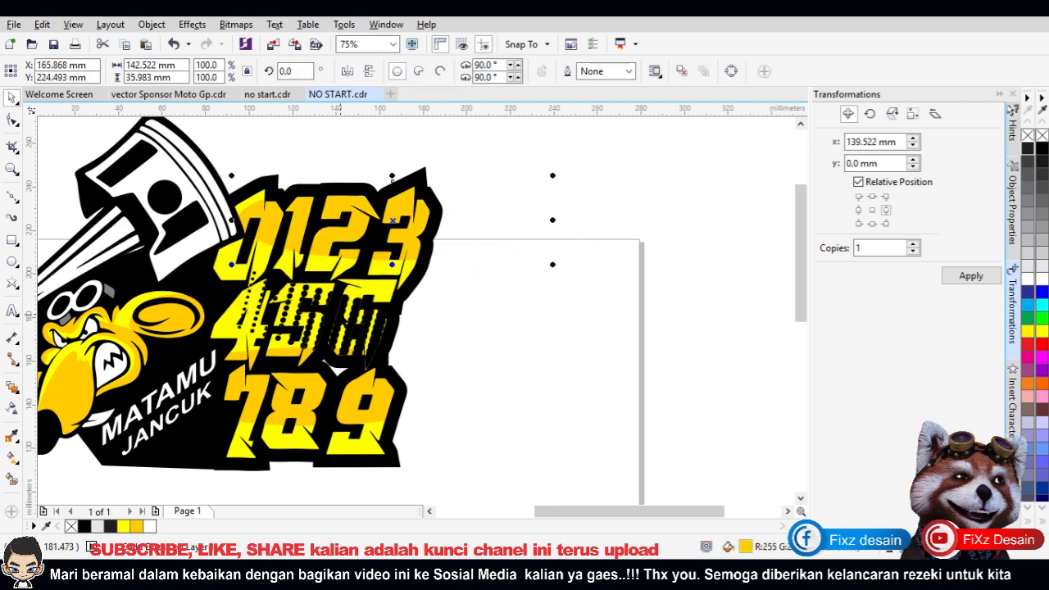
pyautogui.click(335, 367)
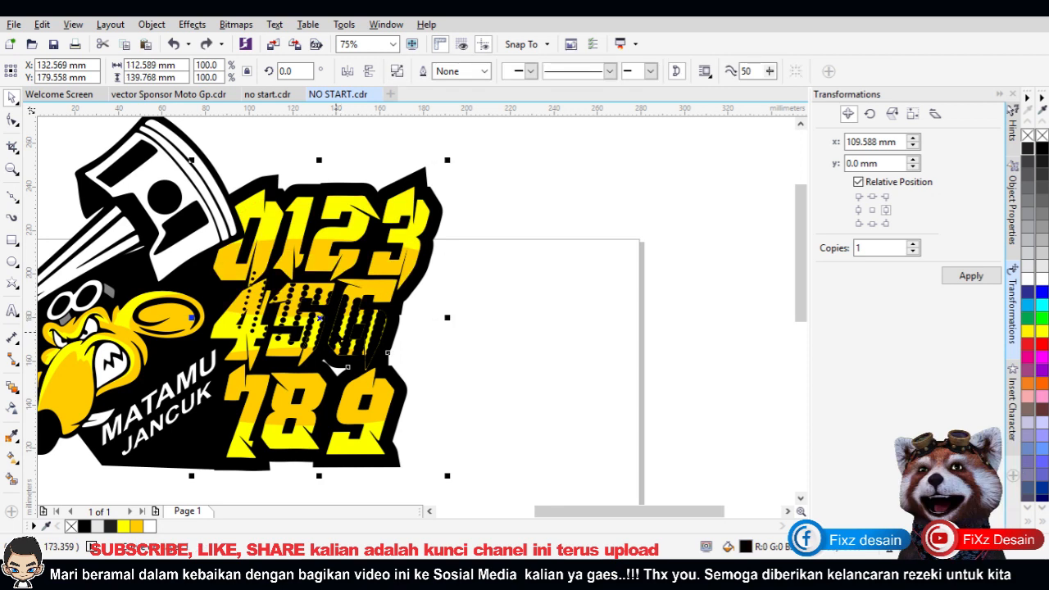